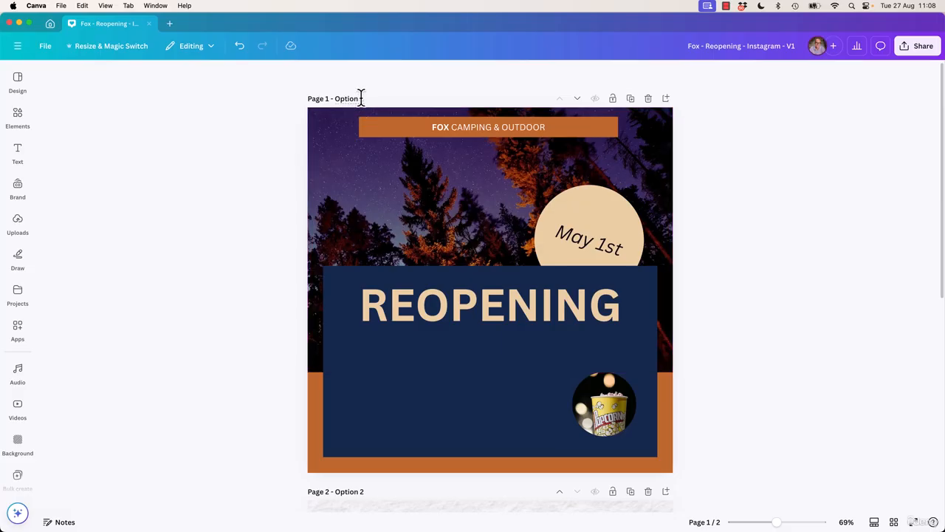
Duplicate the Option 1 page, then title the original Option 1a and the copy Option 1b
click(628, 100)
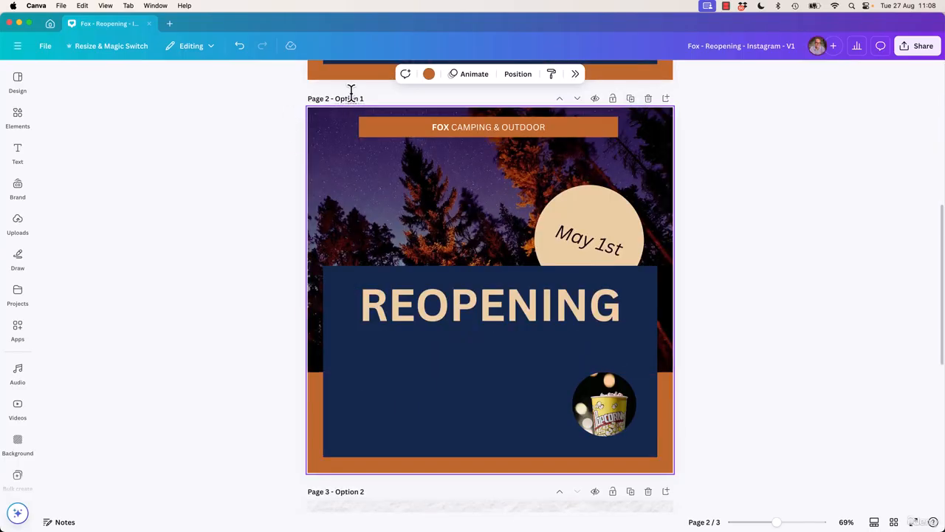
scroll(350, 89, up, 5)
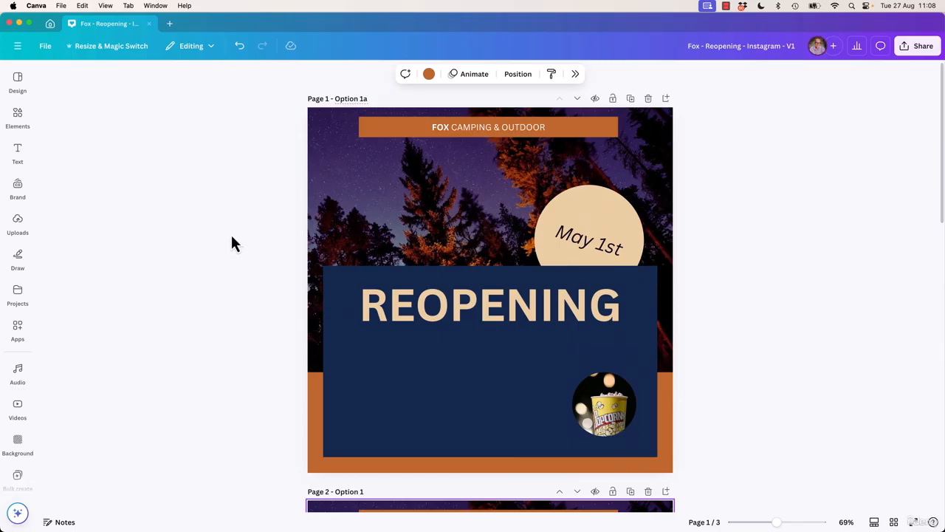
scroll(245, 244, down, 3)
click(362, 318)
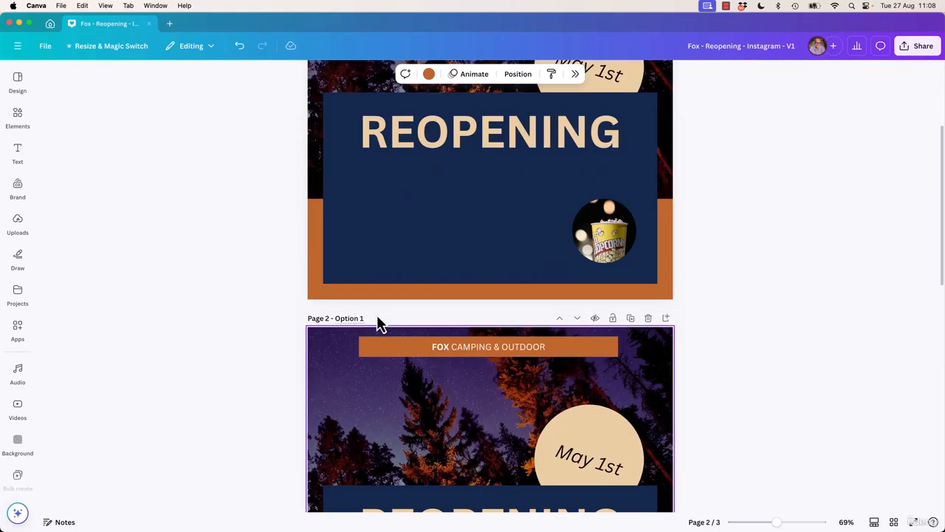
text(b)
click(231, 327)
scroll(235, 337, down, 3)
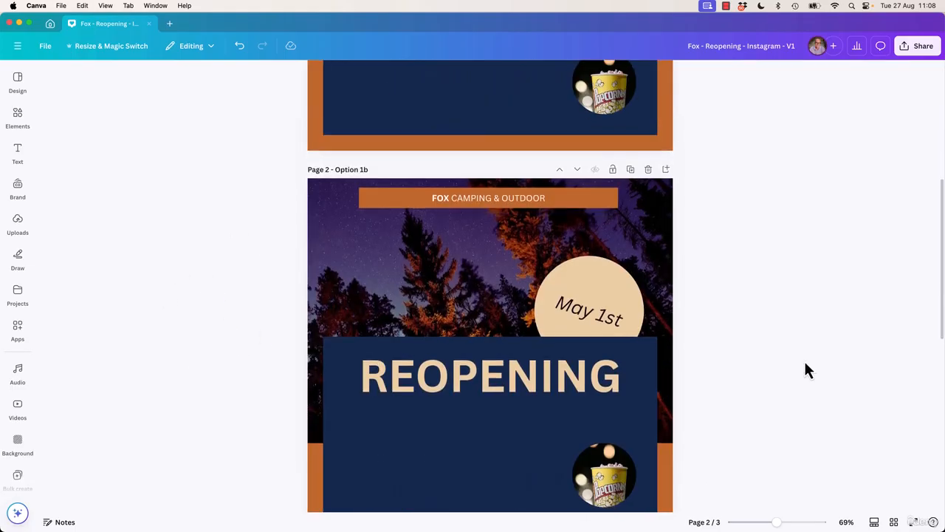
scroll(772, 321, down, 1)
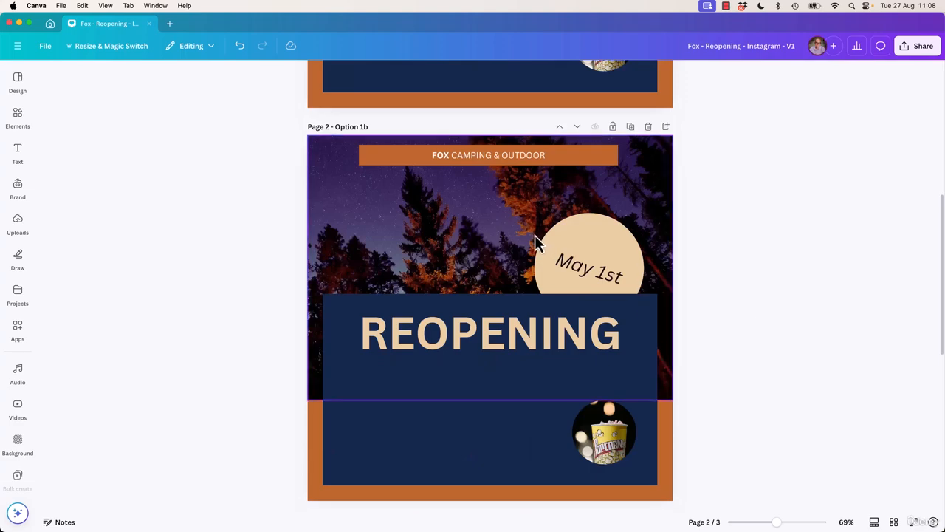
click(393, 279)
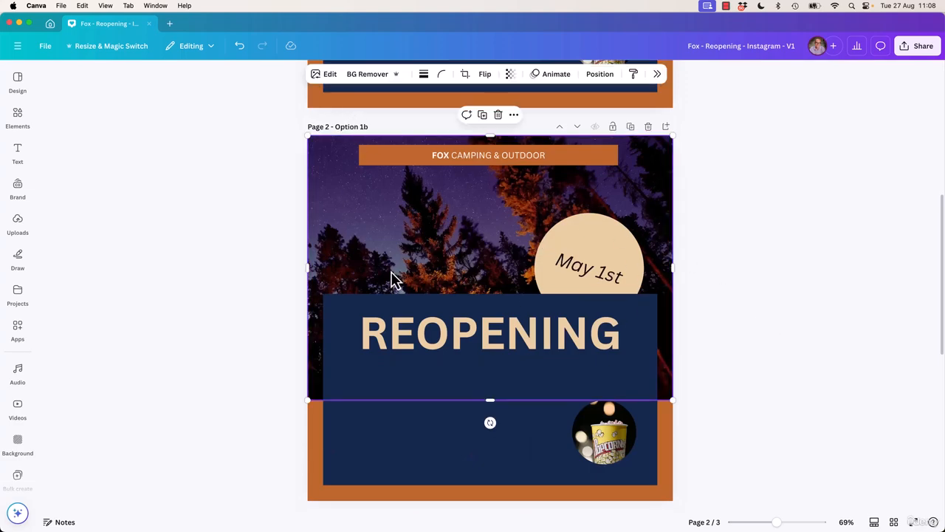
click(263, 260)
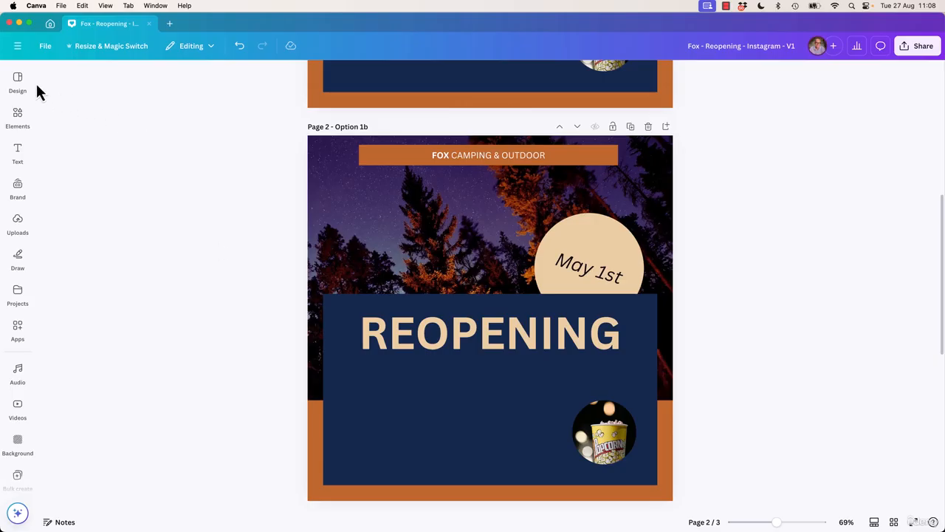
Open the design styles and look through the brand kit, style combinations, colour palettes and font sets
click(17, 83)
click(19, 119)
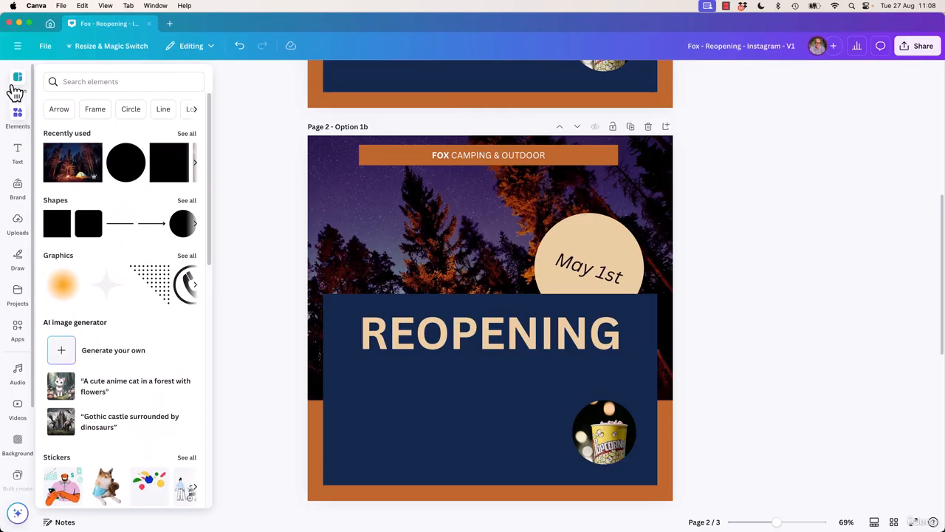
click(15, 88)
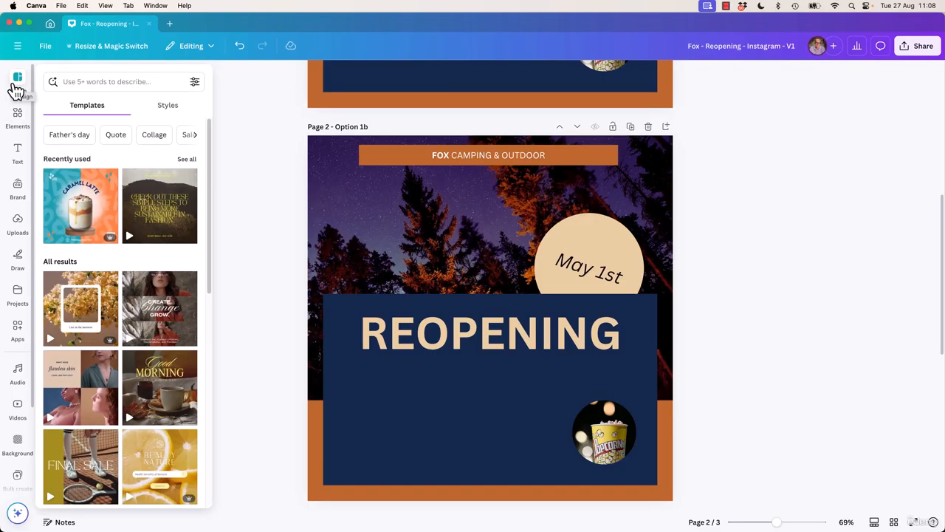
click(170, 115)
click(90, 116)
click(174, 111)
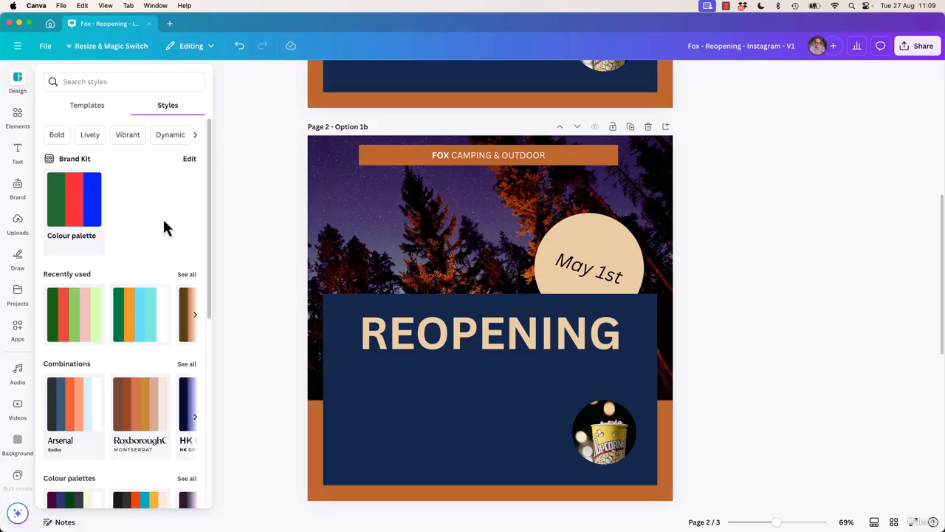
click(24, 90)
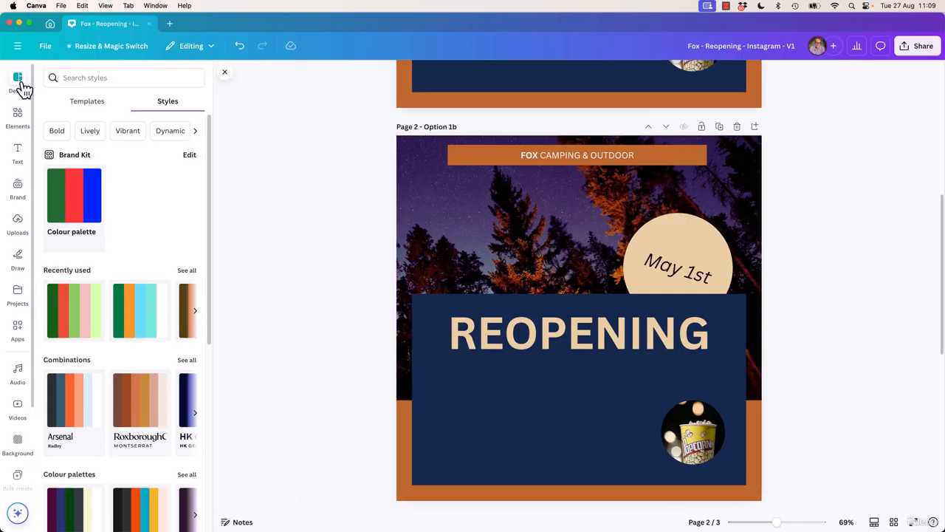
scroll(169, 239, down, 5)
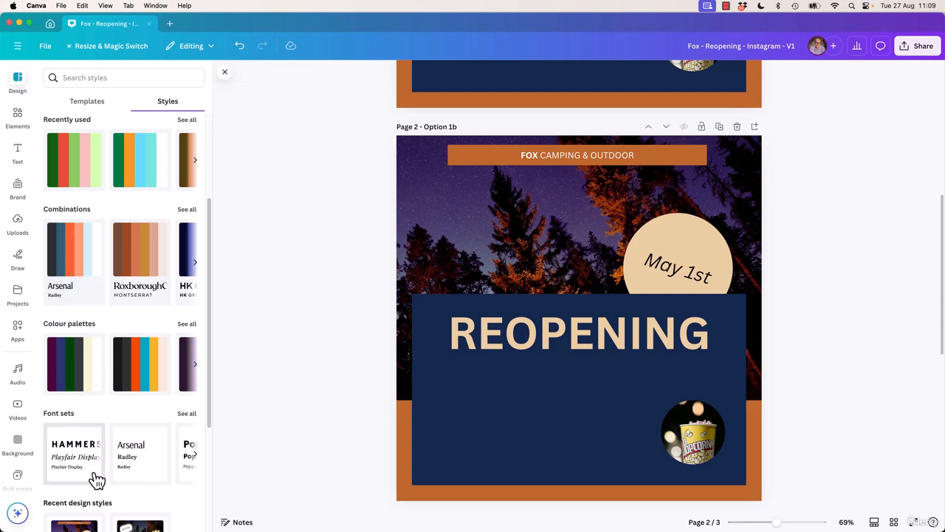
scroll(106, 323, up, 4)
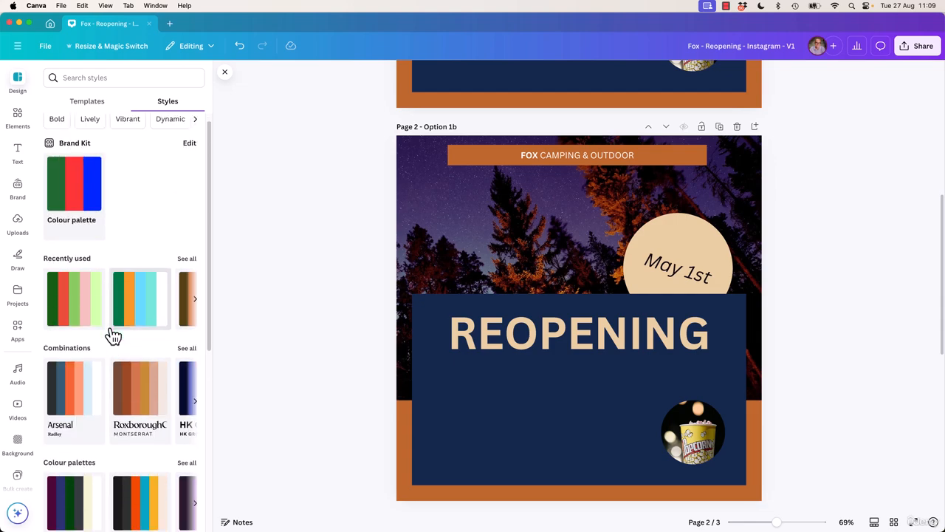
scroll(109, 332, down, 5)
scroll(111, 333, up, 2)
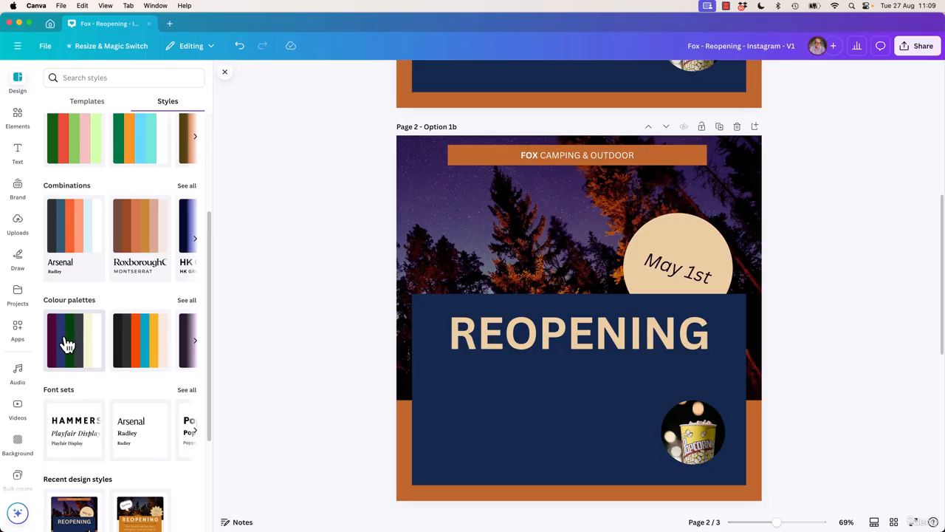
Try the purple, green and cream palette and the black, orange, blue and yellow palette on the Option 1b page
click(81, 355)
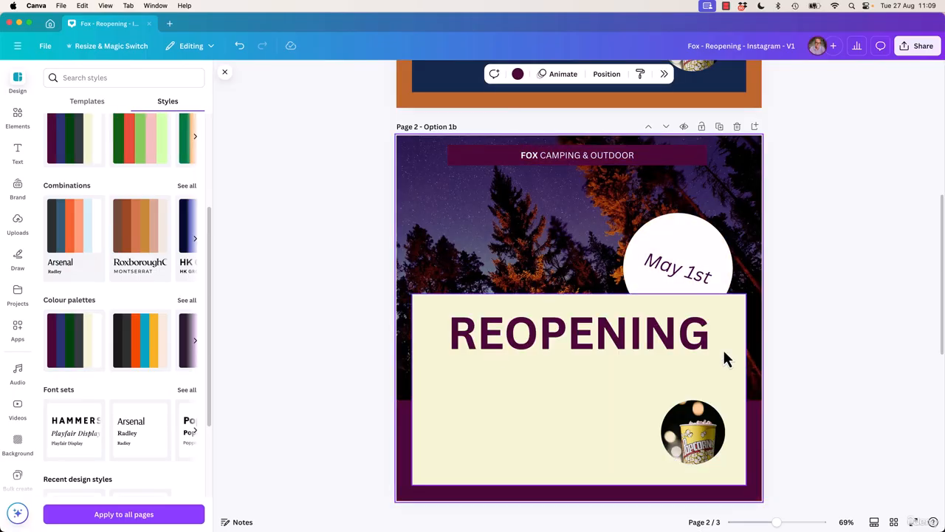
scroll(720, 361, up, 5)
scroll(716, 358, down, 5)
scroll(721, 362, down, 2)
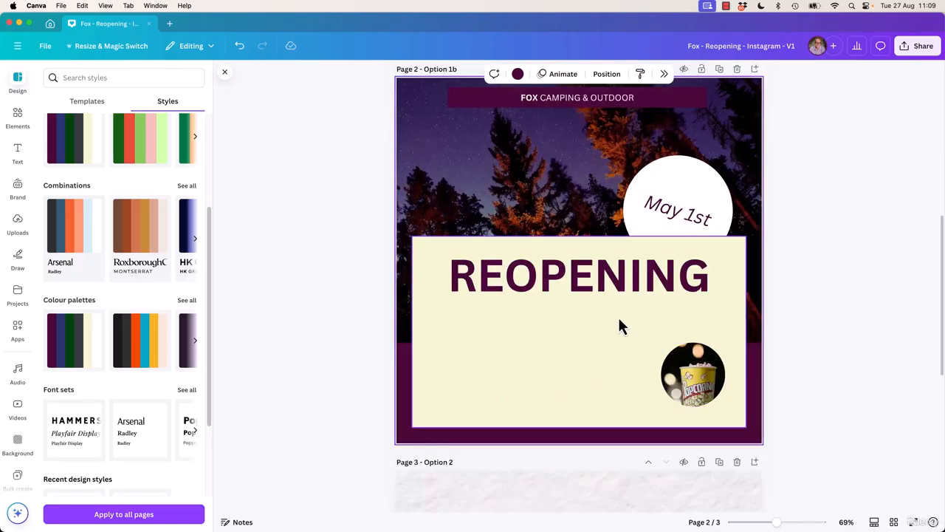
scroll(602, 310, up, 1)
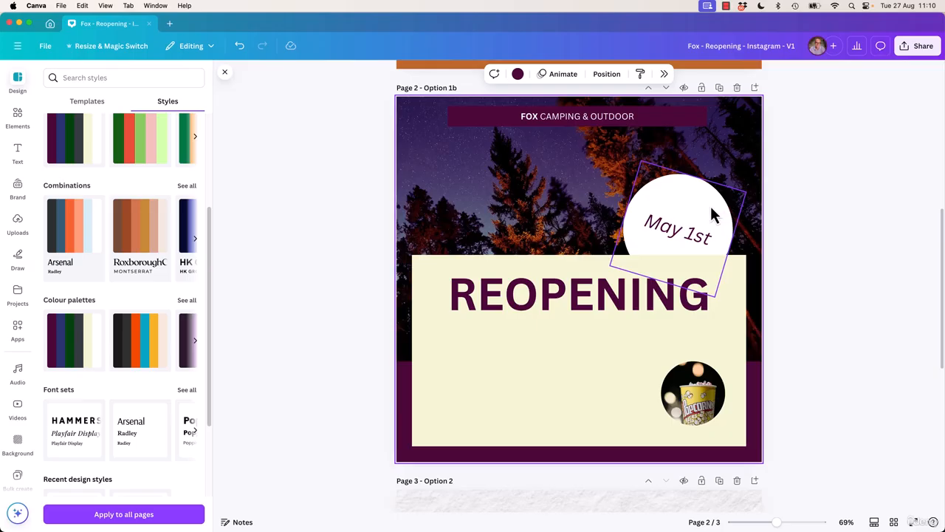
click(148, 348)
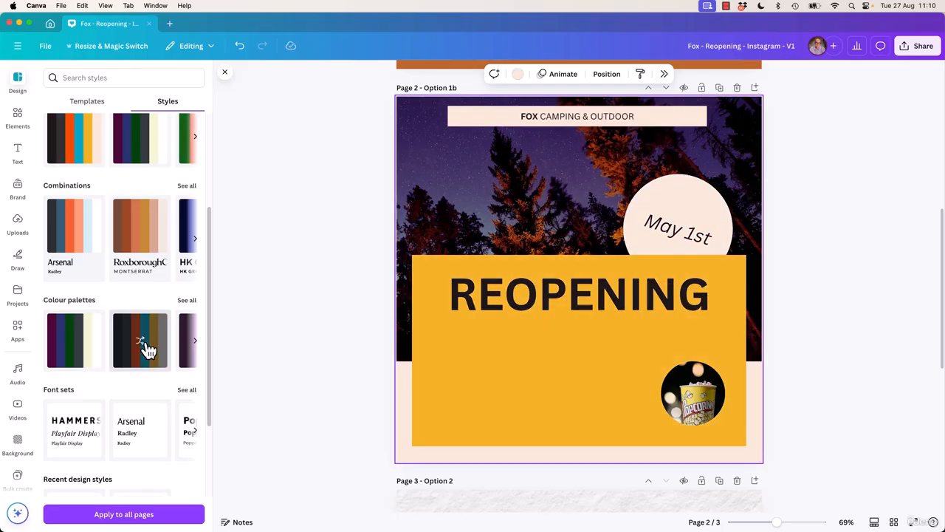
Open the full collection of colour palettes and try several of them on the Option 1b page
click(189, 304)
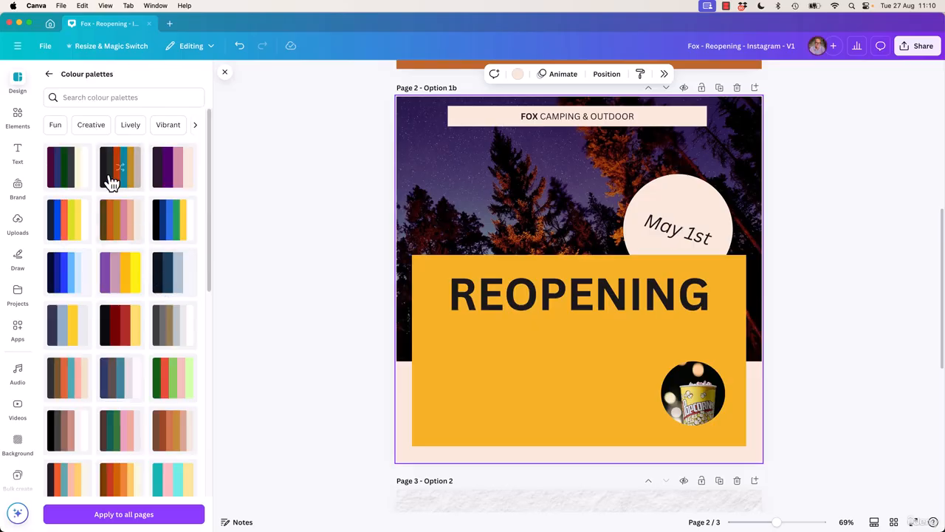
click(122, 287)
click(122, 340)
click(70, 382)
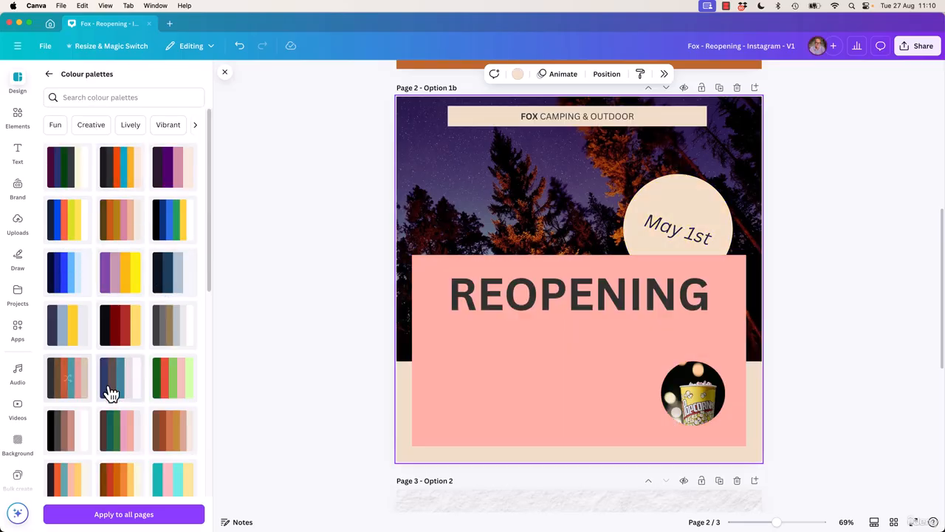
click(111, 392)
click(167, 329)
click(172, 276)
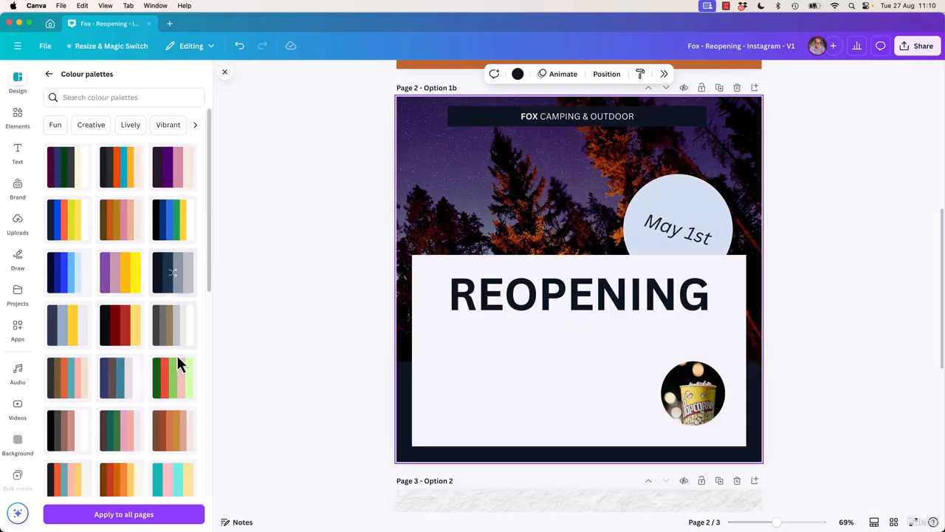
click(177, 392)
click(170, 432)
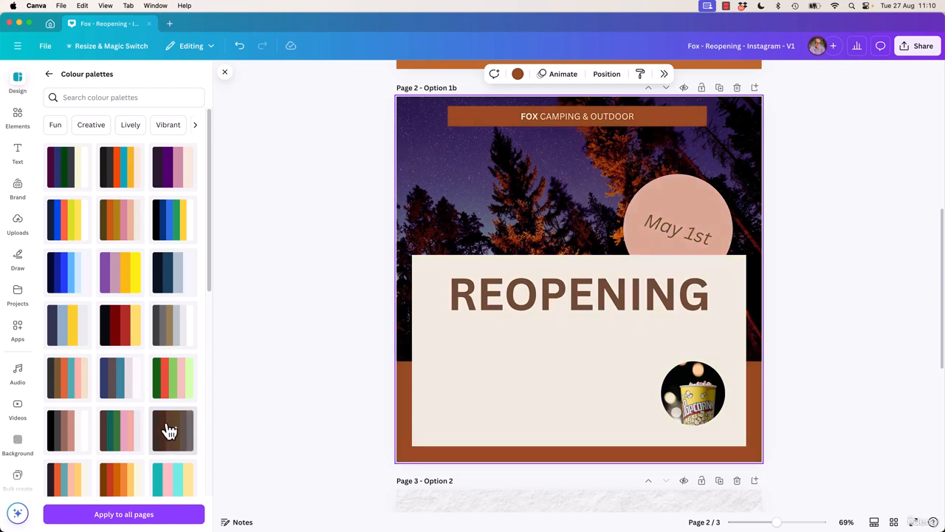
click(122, 438)
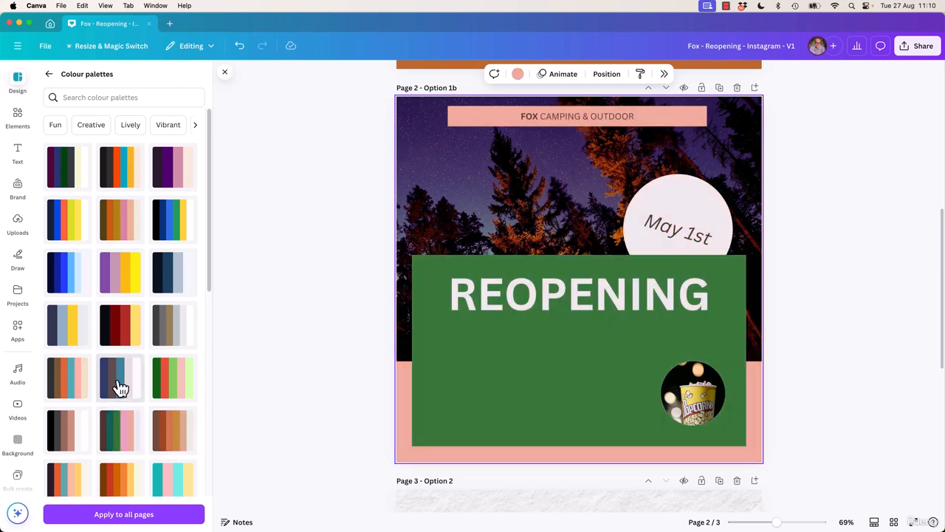
click(121, 378)
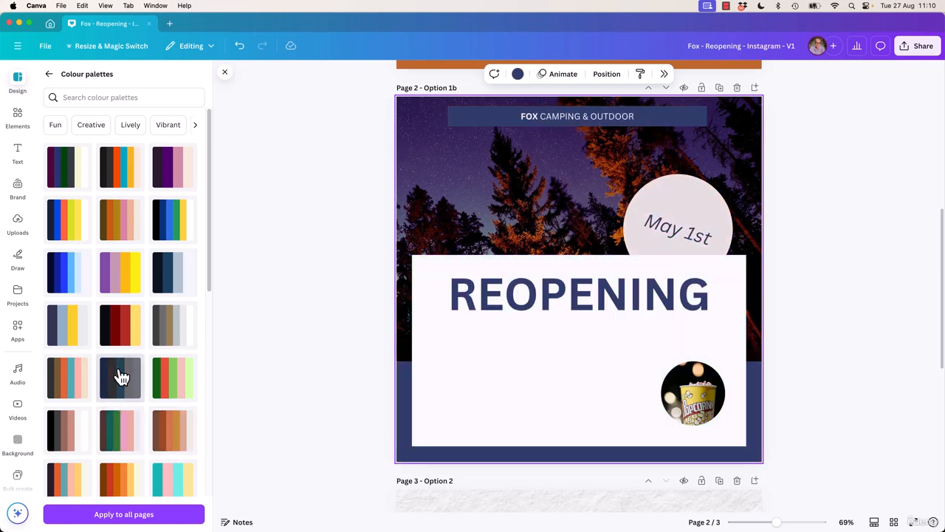
Apply the navy, light blue and yellow palette to Option 1b and shuffle it to a yellow box with navy headline and border
click(68, 333)
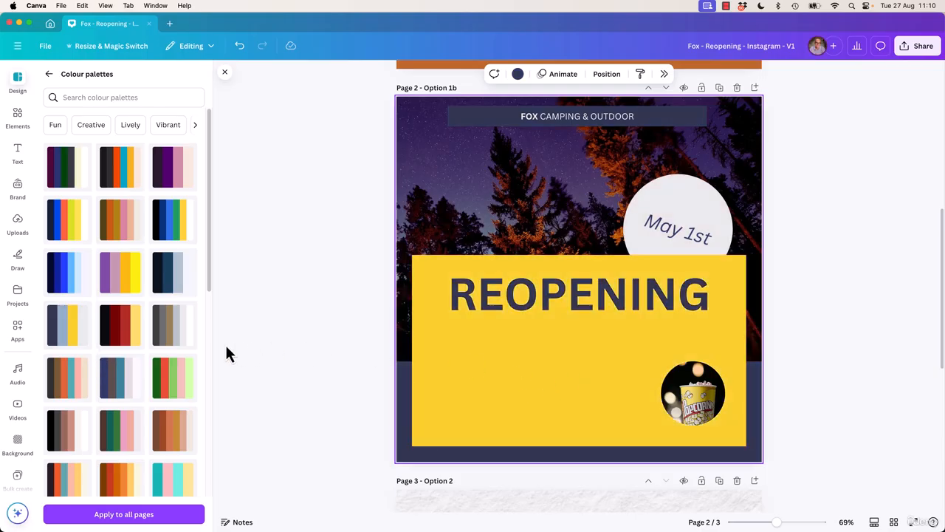
click(65, 331)
click(65, 331)
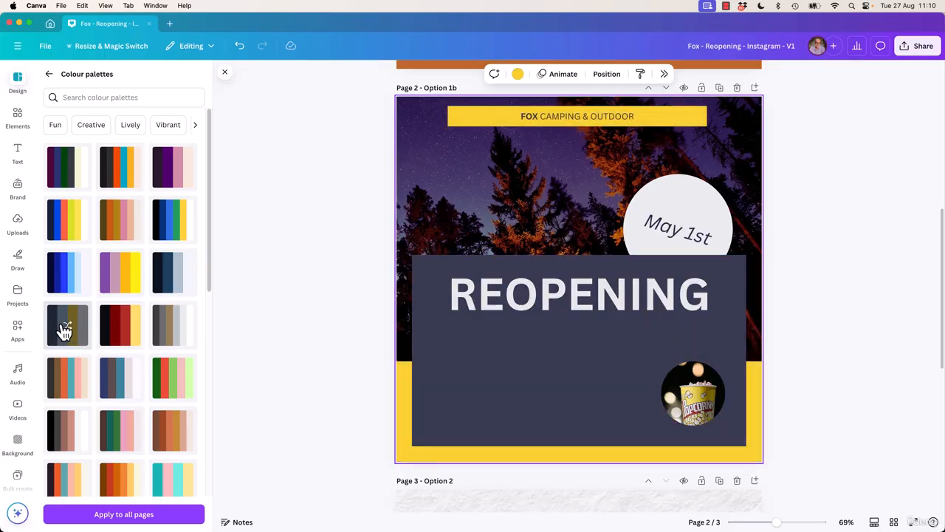
click(65, 331)
click(65, 331)
click(65, 331)
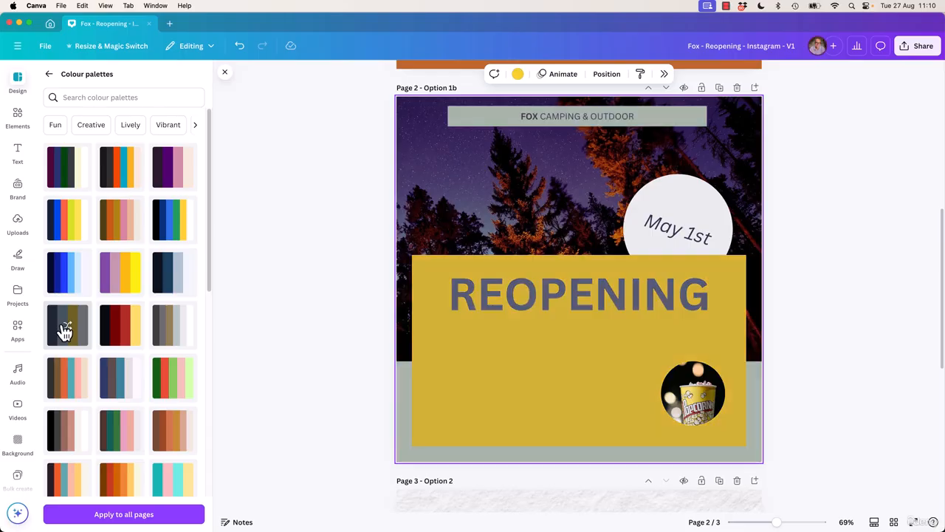
click(65, 331)
click(65, 331)
click(65, 331)
click(65, 331)
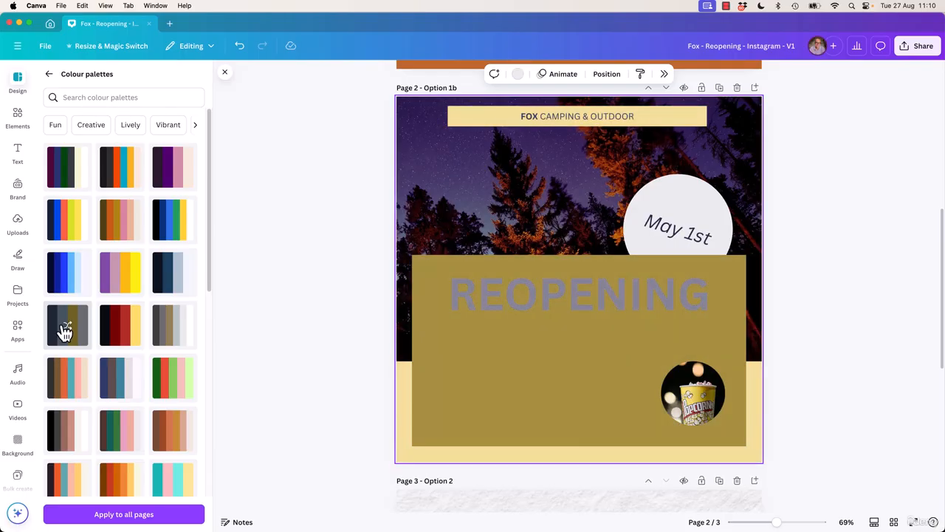
click(65, 331)
click(65, 331)
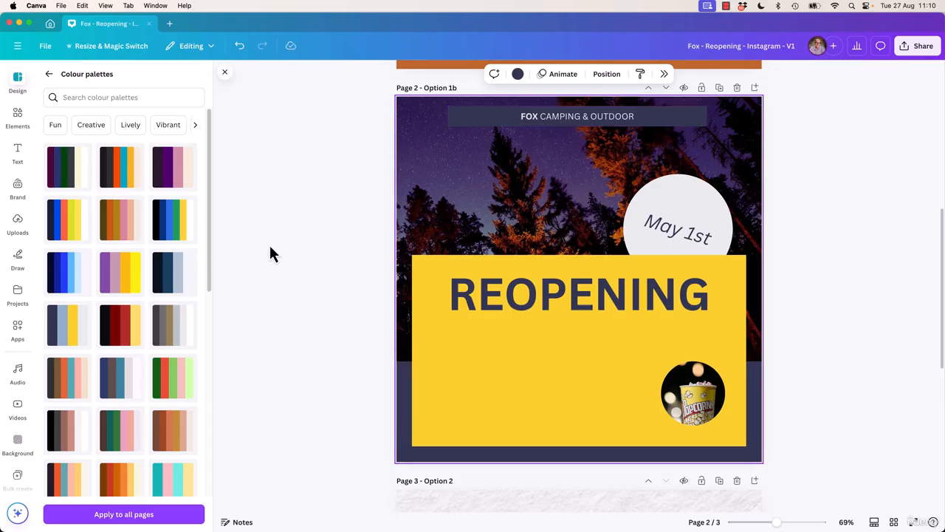
Set the FOX CAMPING & OUTDOOR banner text to the yellow document colour
click(649, 124)
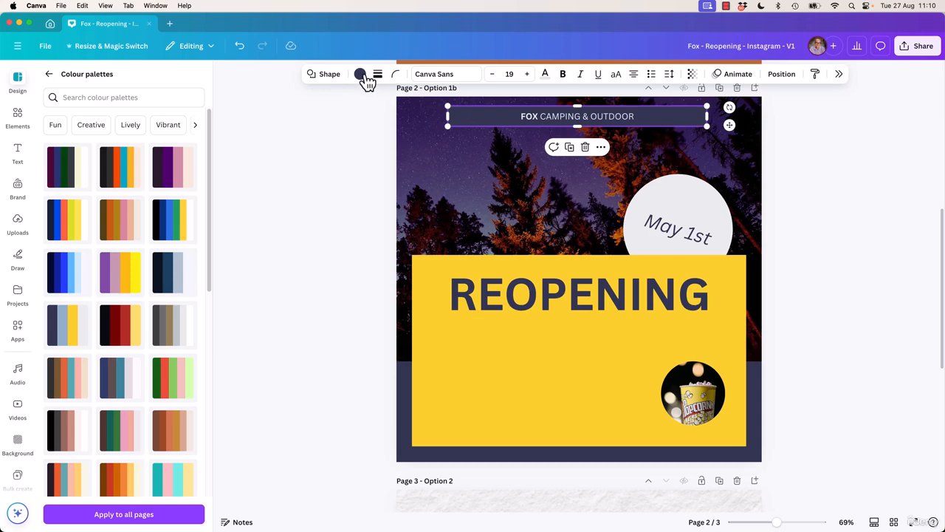
click(548, 77)
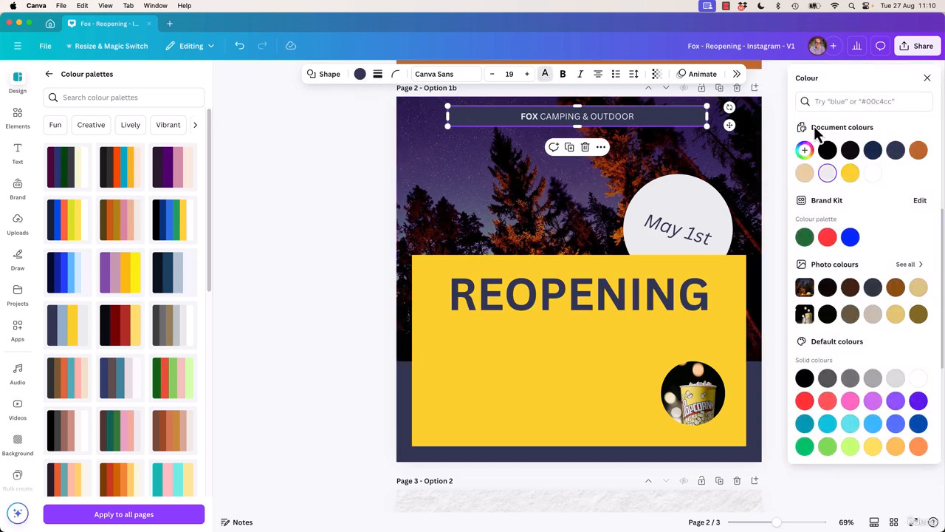
click(850, 174)
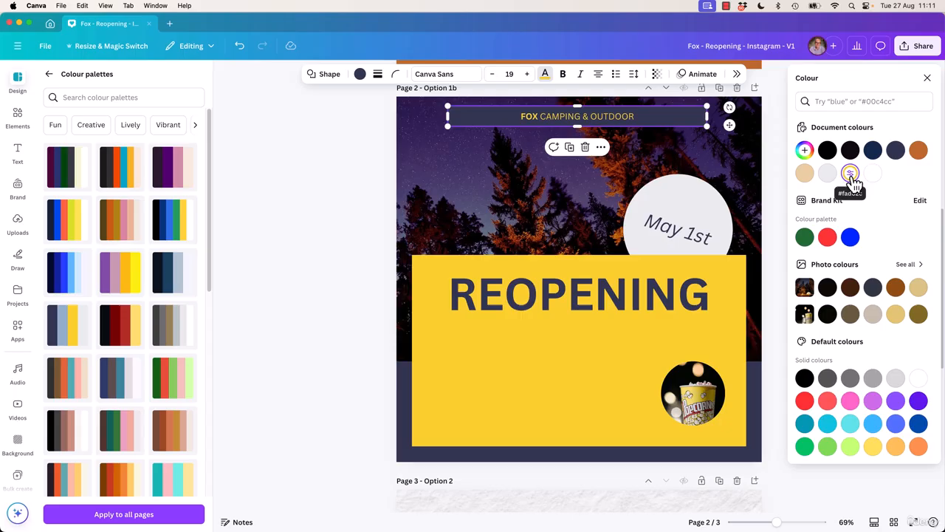
Sample the navy page border with the eyedropper as the fill colour of the FOX CAMPING & OUTDOOR banner
click(360, 74)
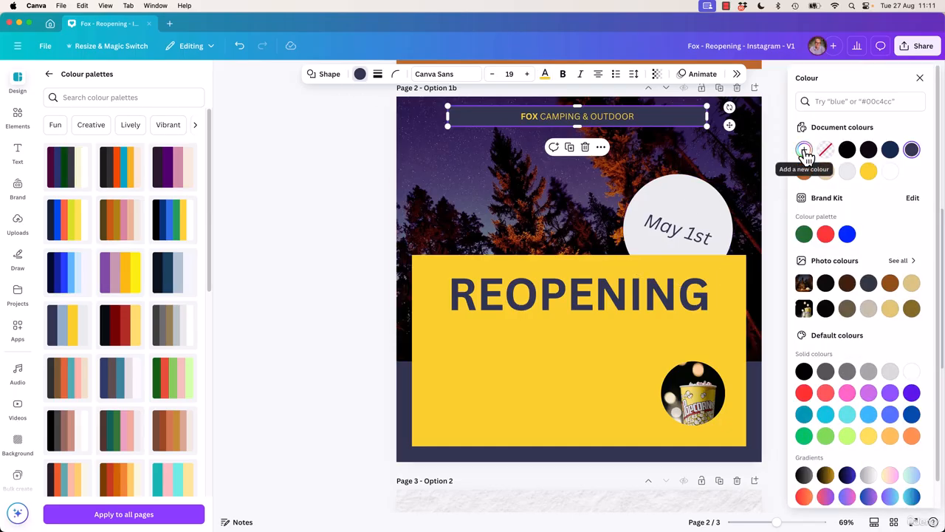
click(804, 150)
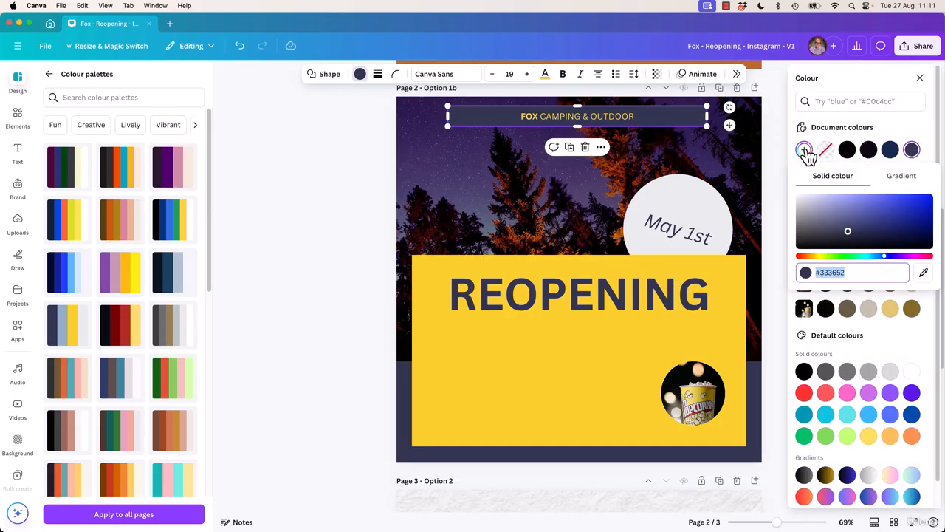
click(922, 271)
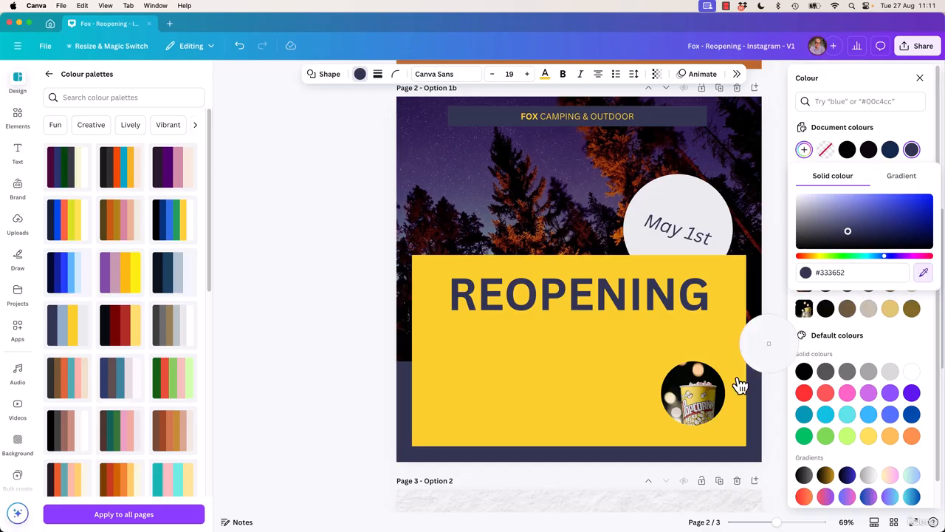
click(751, 397)
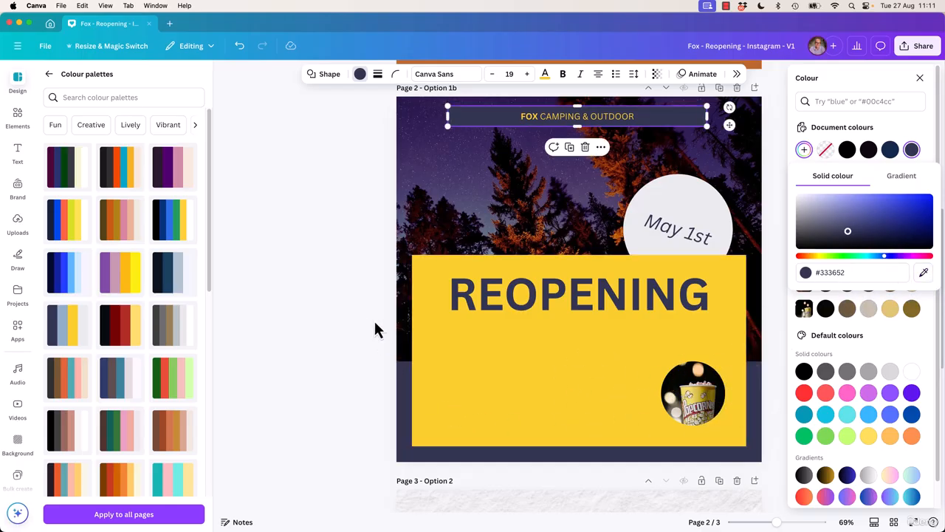
key(Escape)
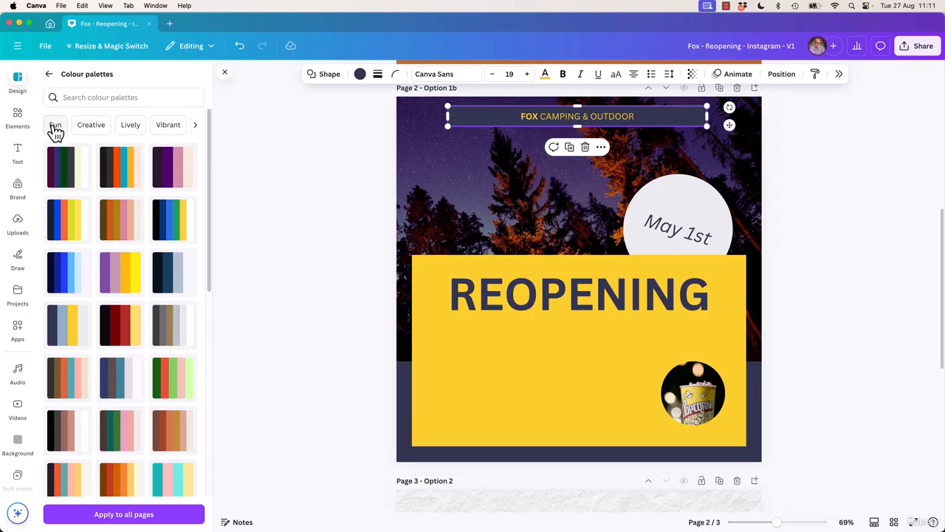
Browse the Vibrant and Bold colour palettes and search the palettes for summer
click(196, 129)
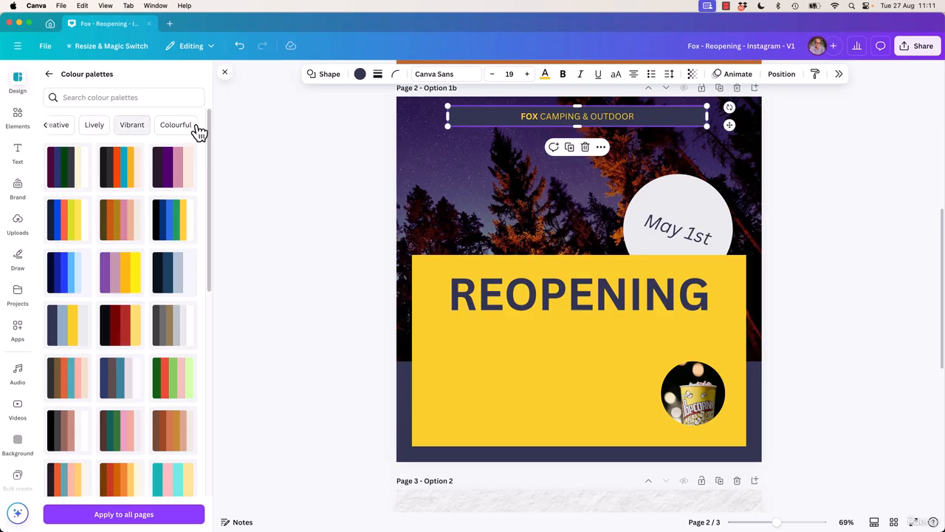
click(133, 127)
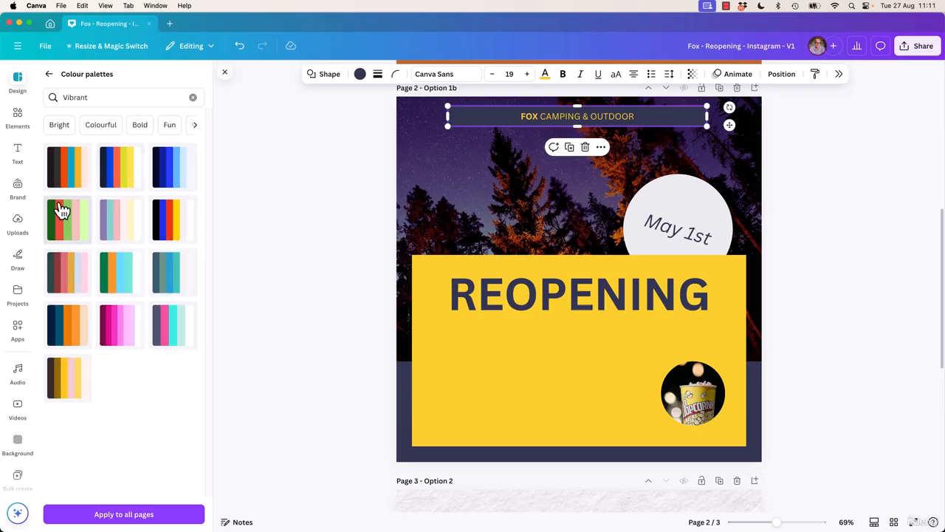
click(139, 125)
double_click(84, 97)
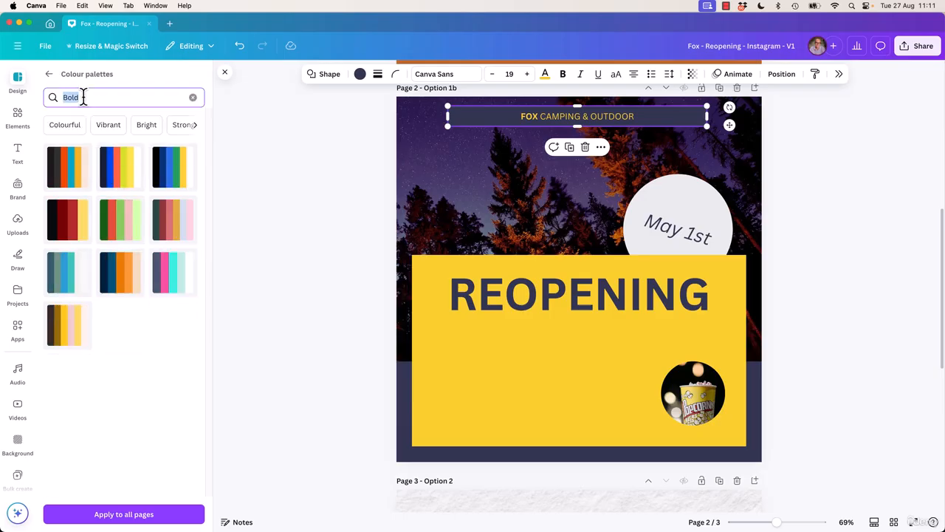
text(summer)
key(Return)
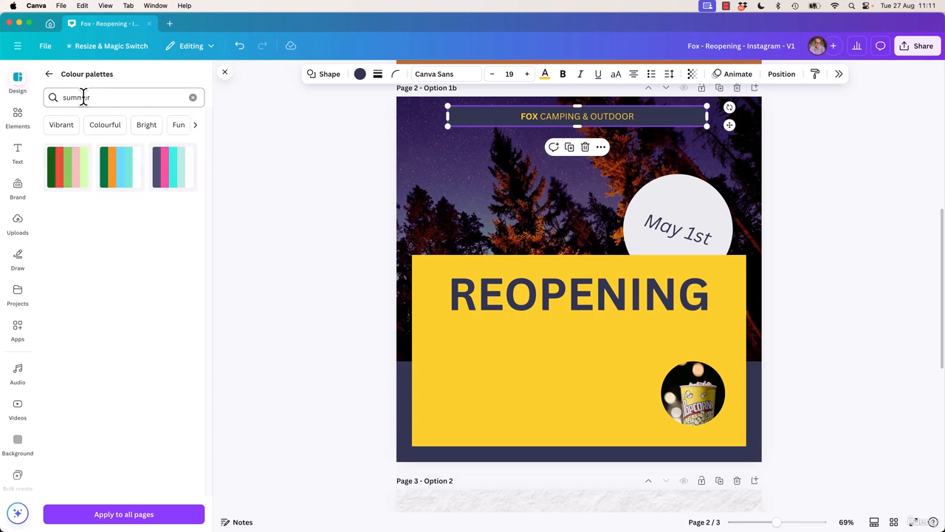
Try the three summer palettes on Option 1b, shuffling the purple, pink and turquoise one to a turquoise border and banner
click(63, 190)
click(126, 179)
click(181, 180)
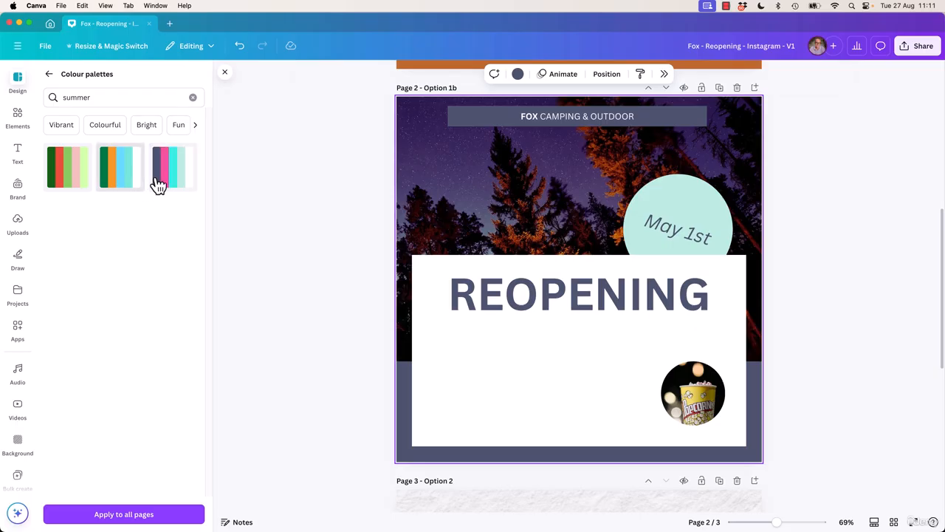
click(158, 184)
click(170, 177)
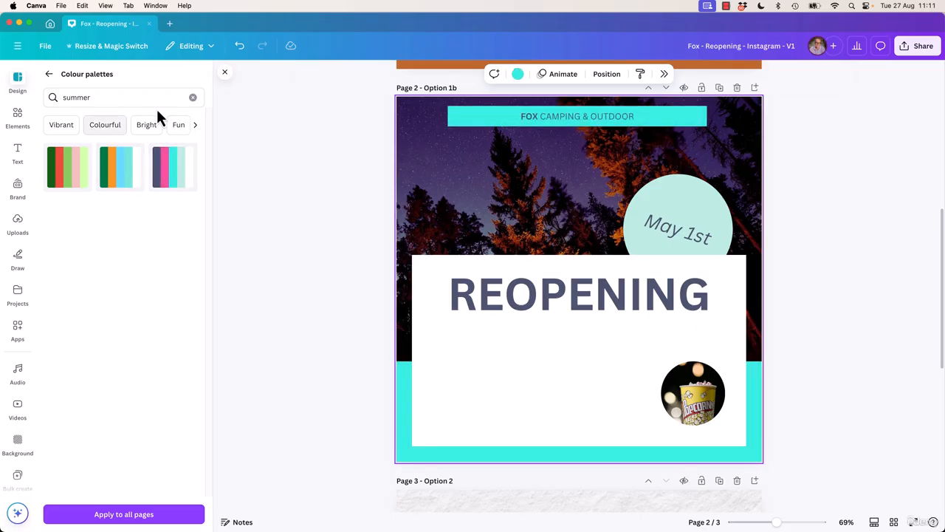
Clear the palette search, return to the general styles and try the Playfair Display and Arsenal font sets on Option 1b
click(193, 98)
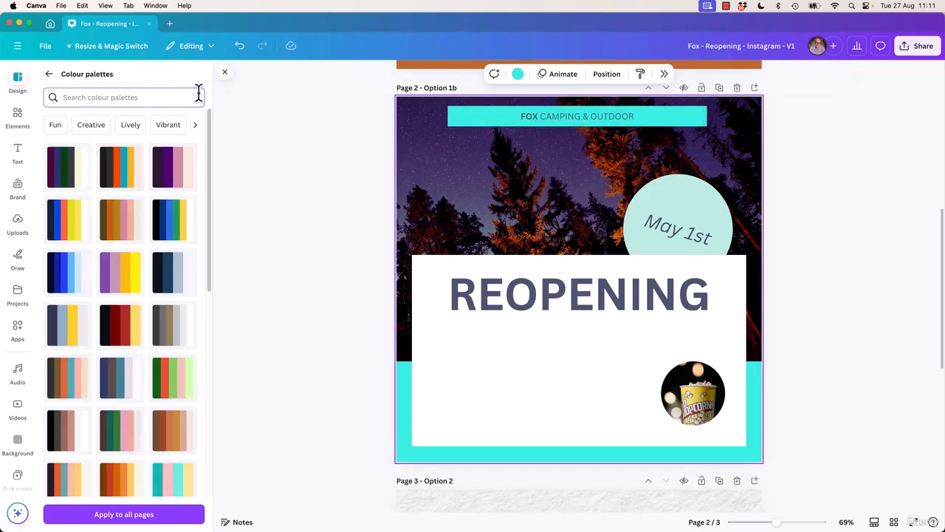
click(50, 75)
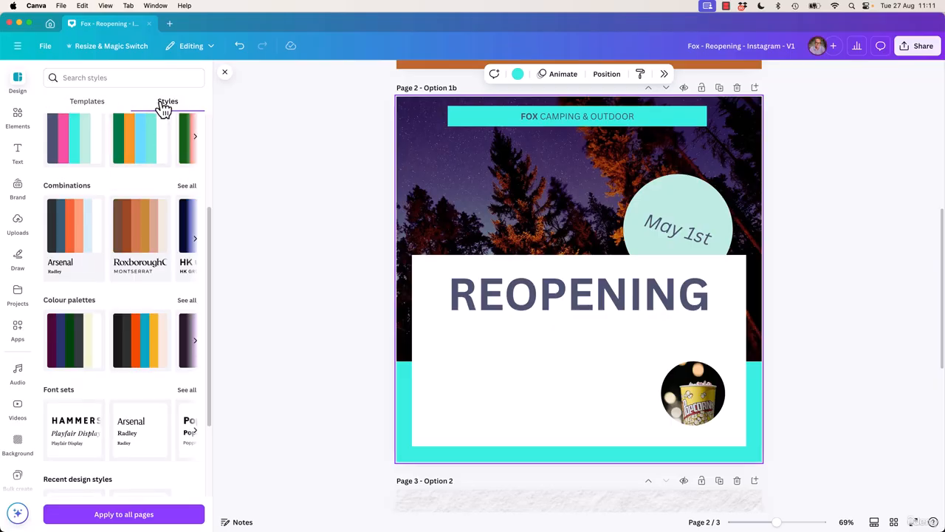
scroll(158, 244, up, 3)
scroll(133, 245, down, 5)
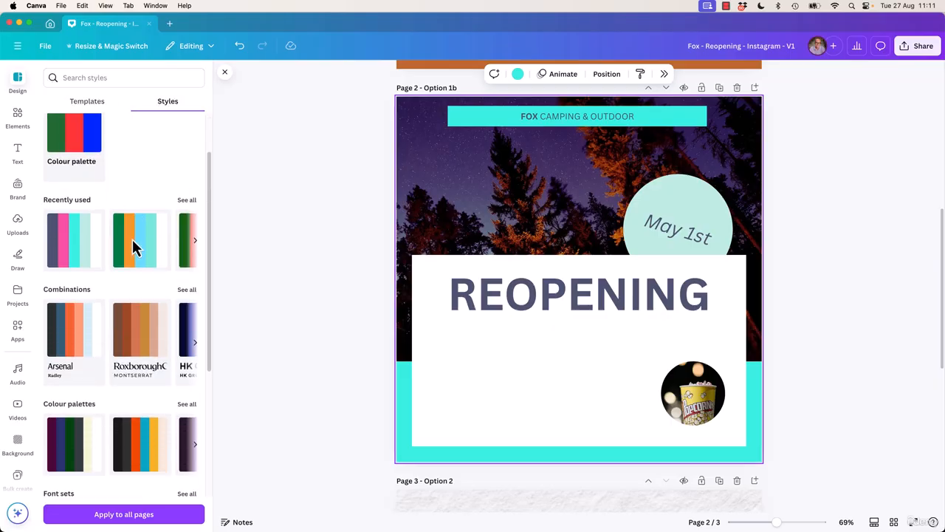
scroll(62, 391, down, 1)
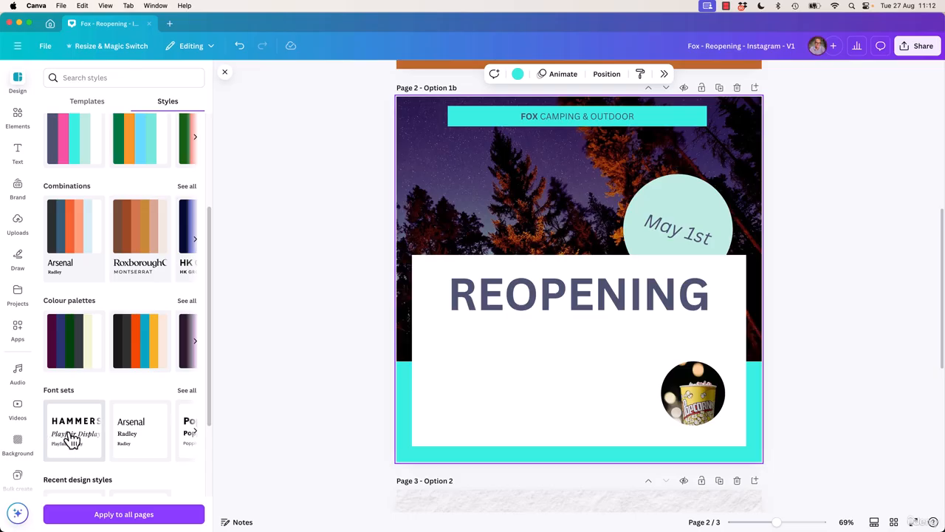
click(70, 437)
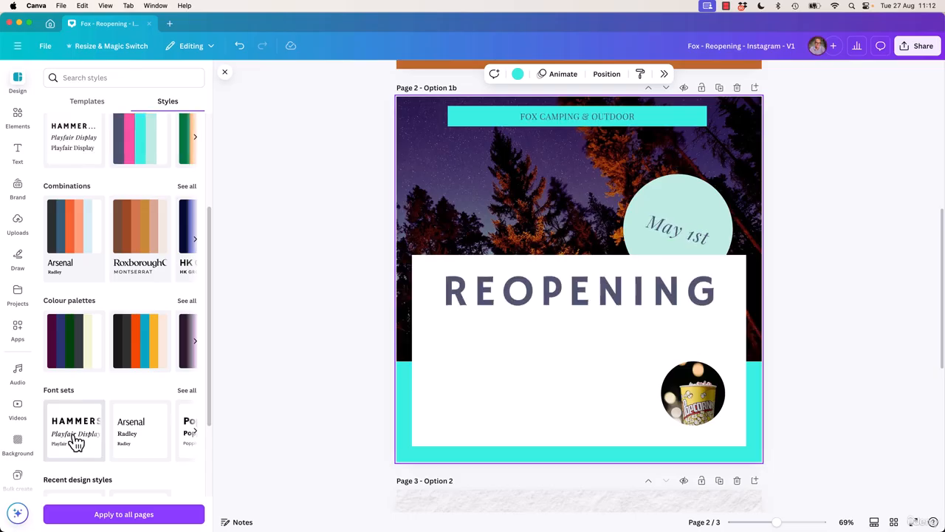
click(129, 457)
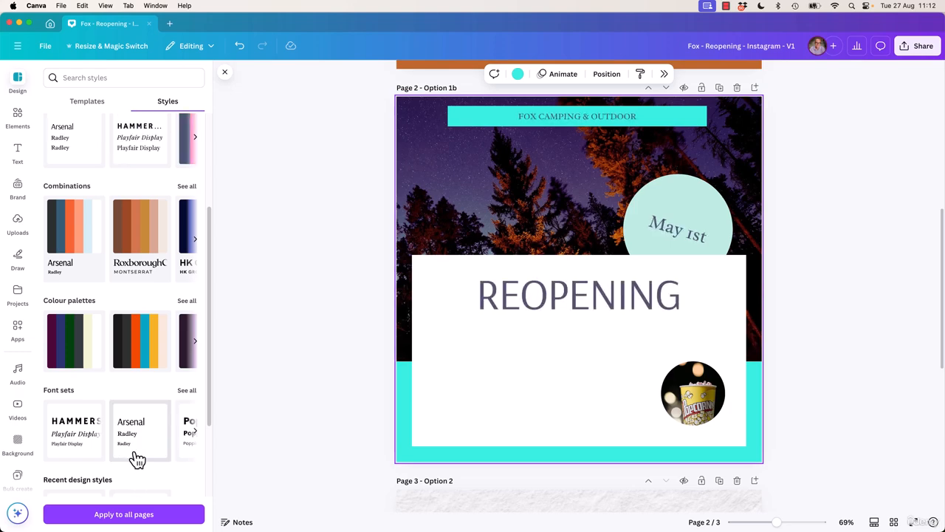
Try the Poppins, Fredoka, Josefin Sans and Glacial Indifference font sets on the Option 1b page
click(194, 432)
click(93, 450)
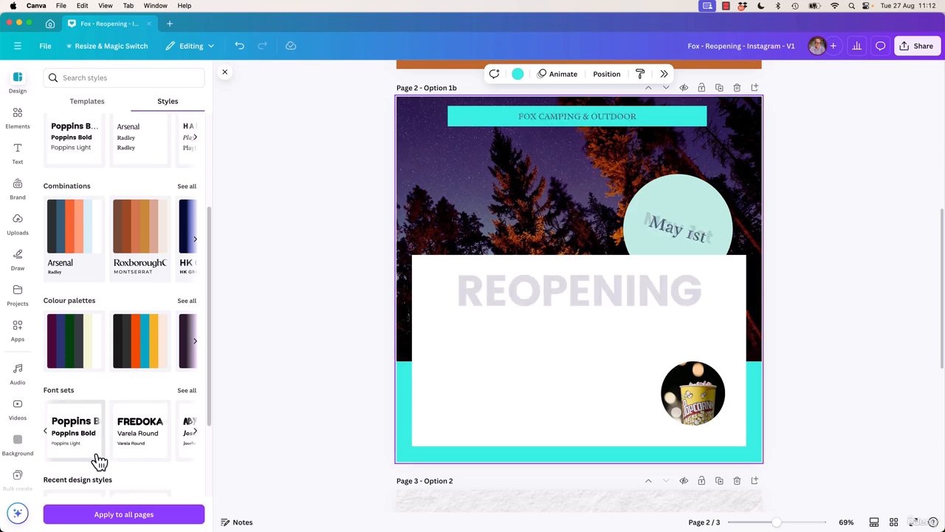
click(144, 436)
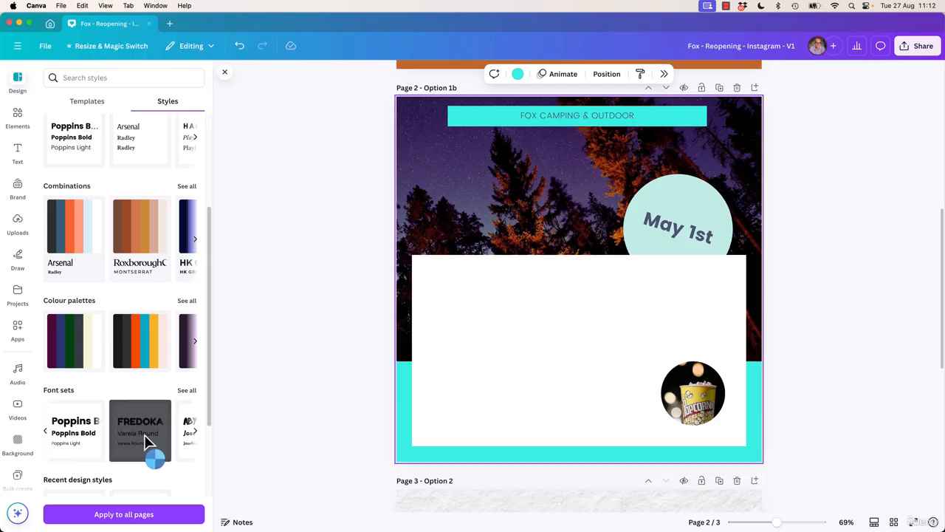
click(194, 433)
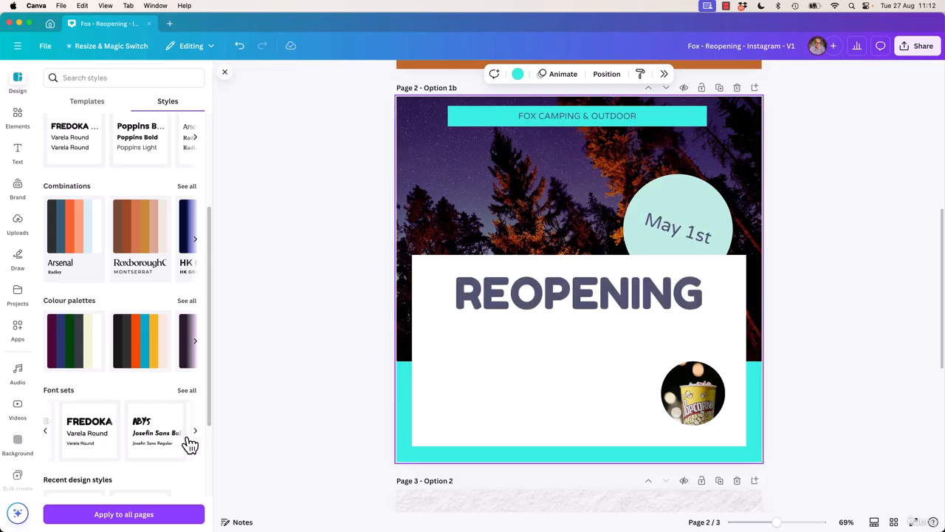
click(81, 441)
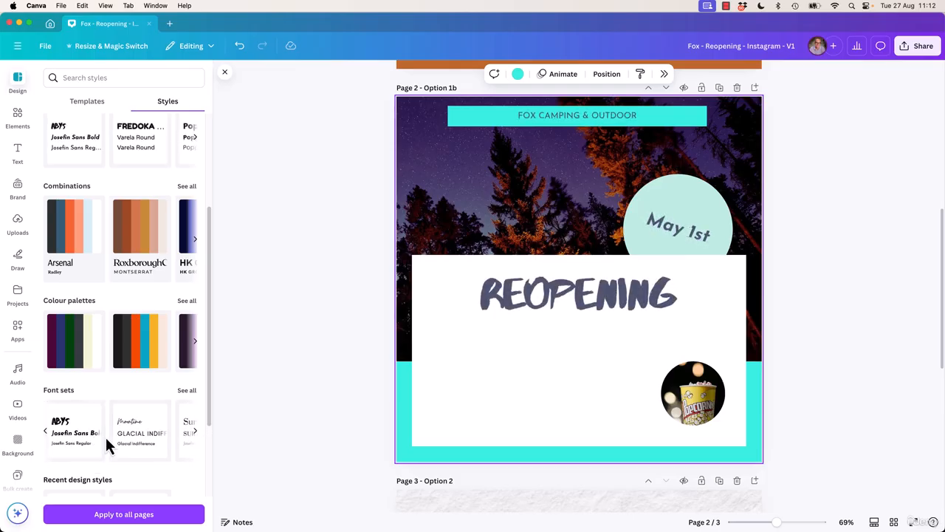
click(162, 434)
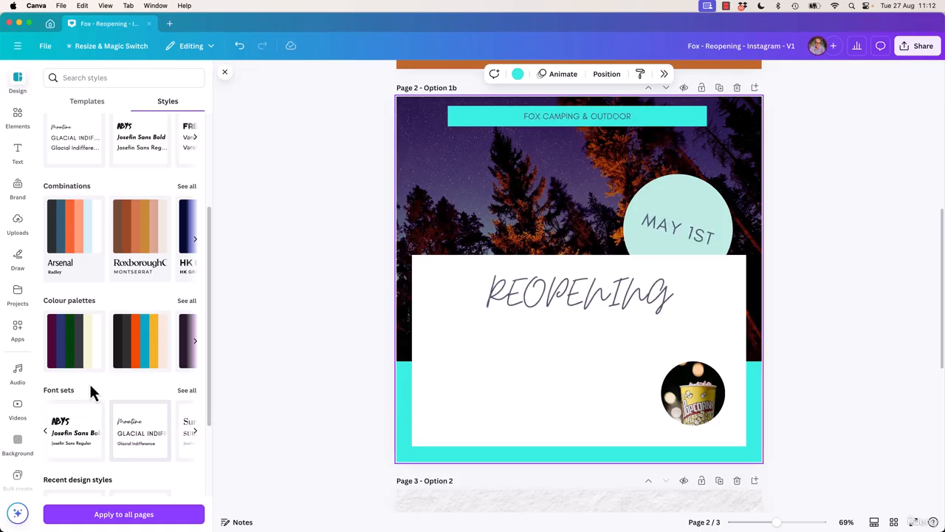
Try the Suranna and Gagalin font sets on Option 1b and select the REOPENING headline
click(195, 432)
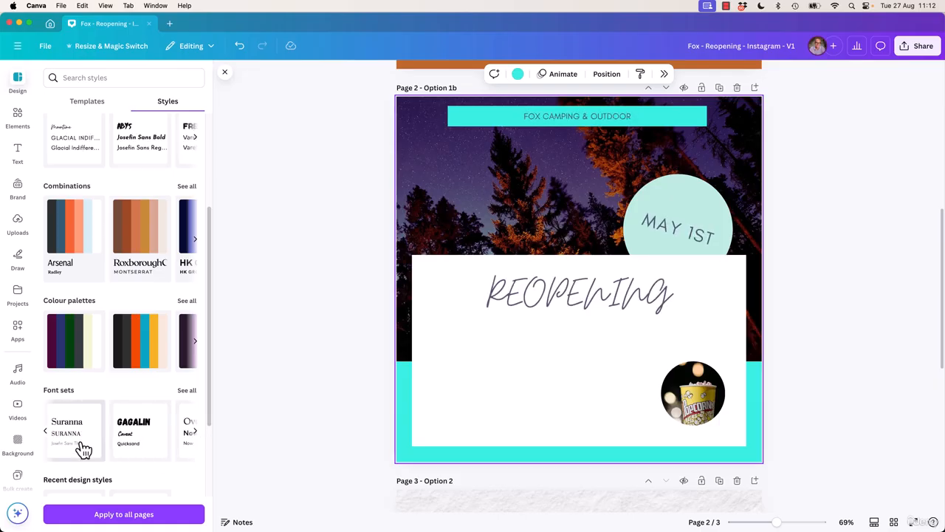
click(80, 445)
click(142, 438)
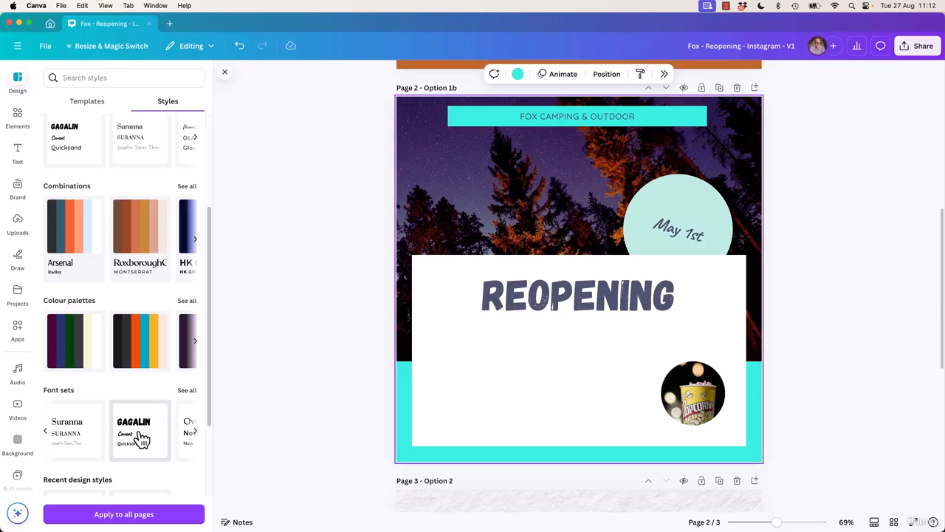
click(568, 299)
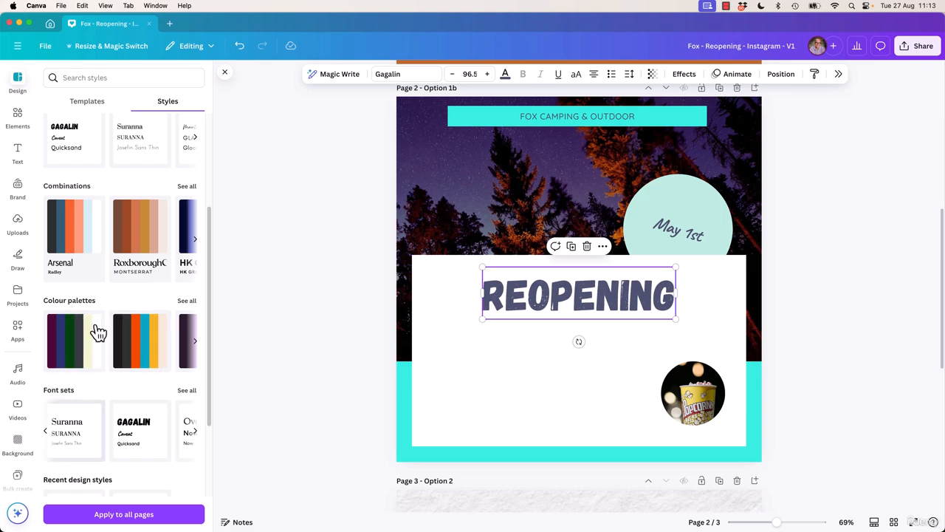
Try several font and colour combinations on Option 1b, including Arsenal, Roxborough, Cardo, Archivo Black and Anton
click(78, 256)
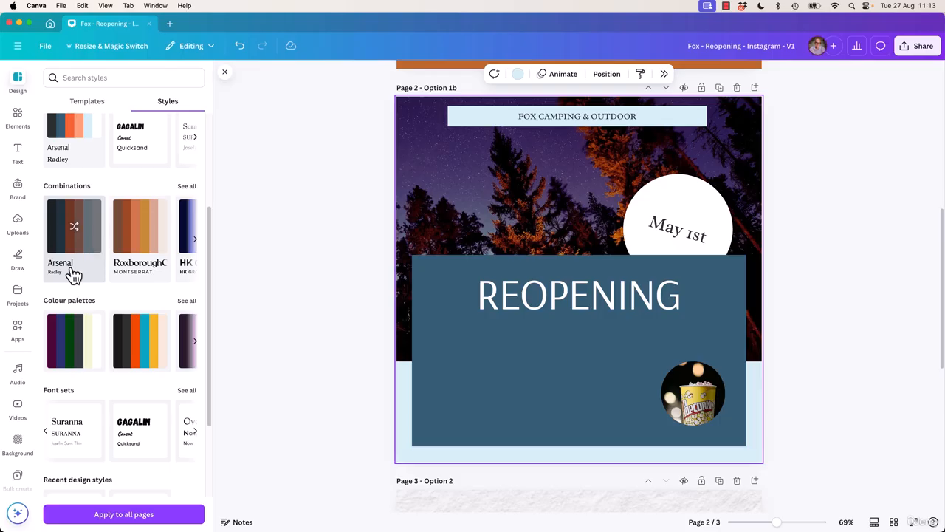
click(145, 239)
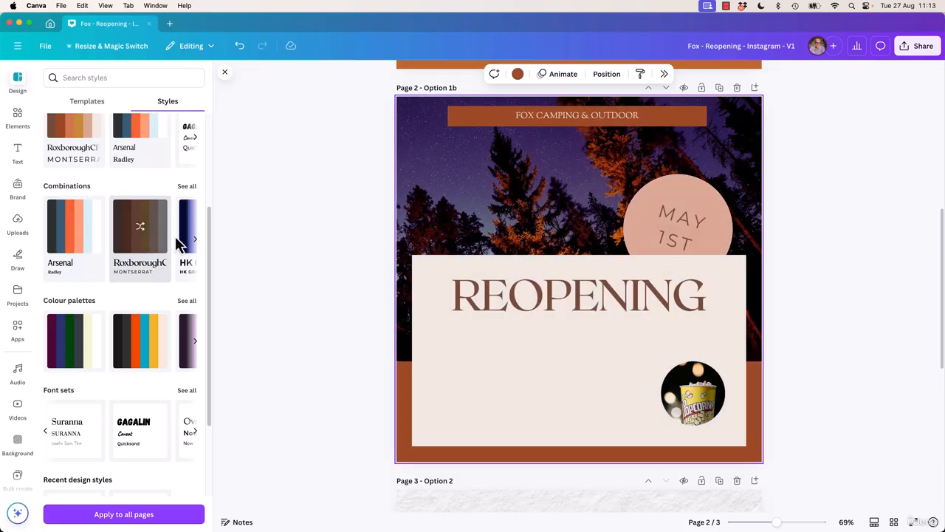
click(195, 238)
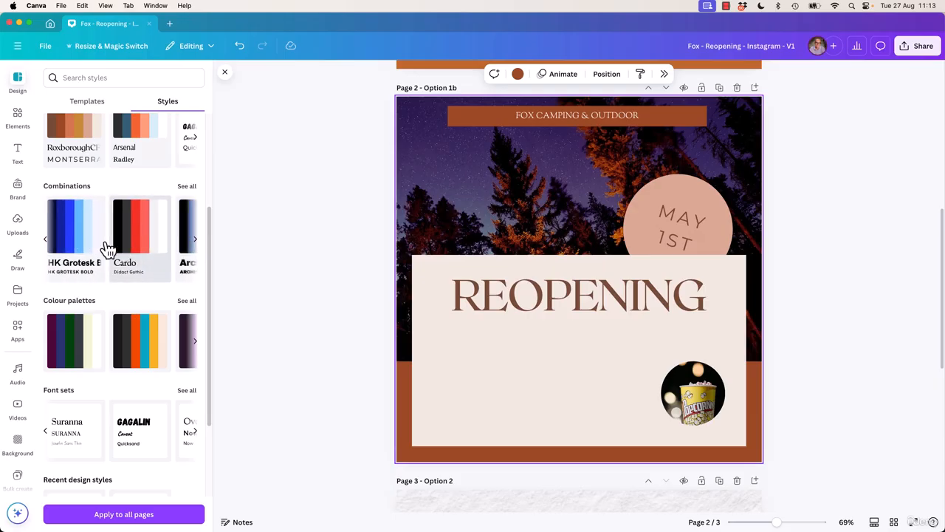
click(137, 246)
click(195, 239)
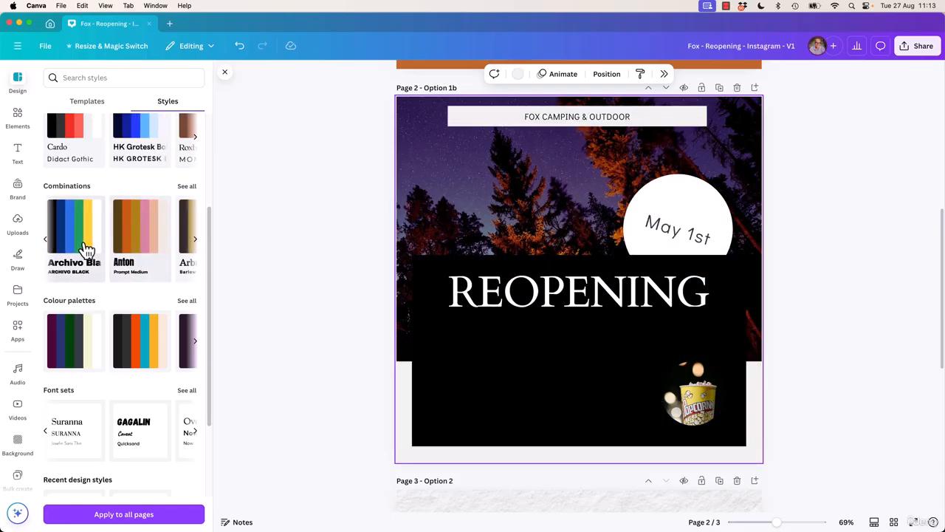
click(137, 246)
click(118, 266)
Apply the purple, green and cream colour palette and the Gagalin font set to the Option 1b page
click(74, 345)
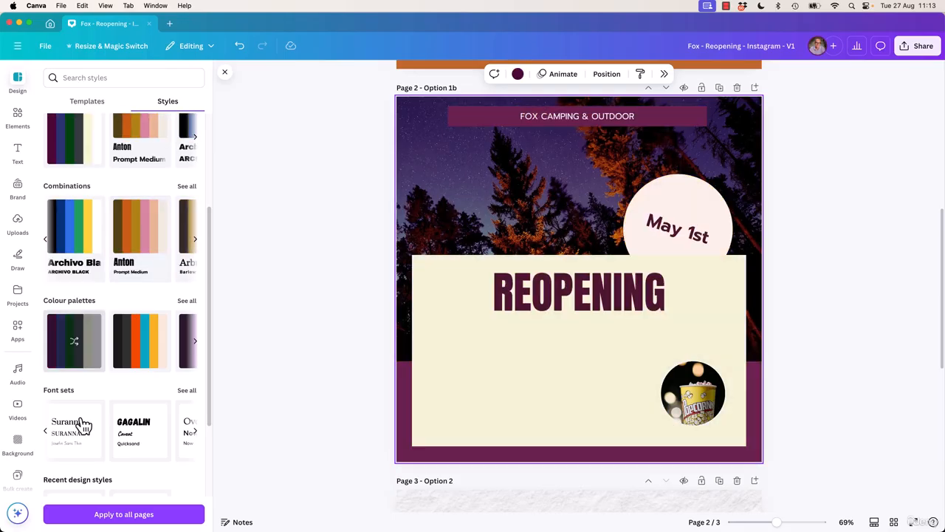
click(140, 441)
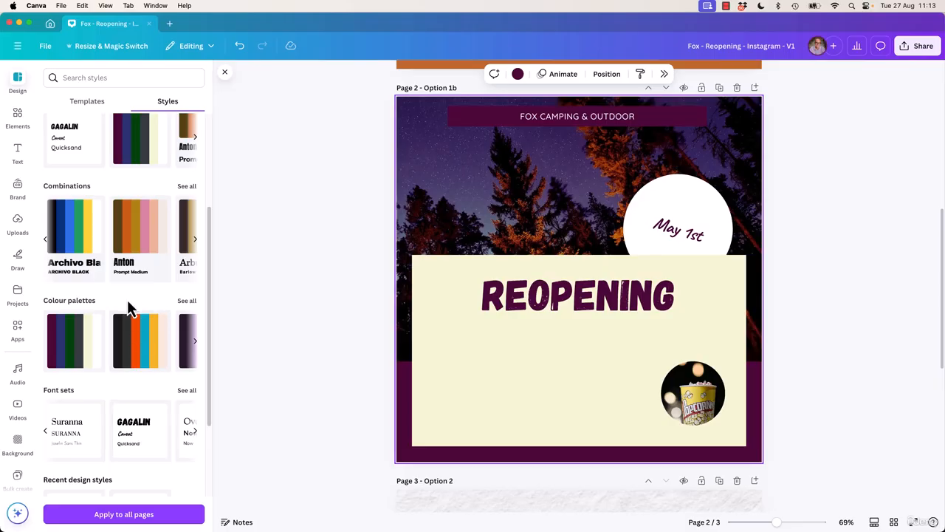
scroll(128, 302, up, 3)
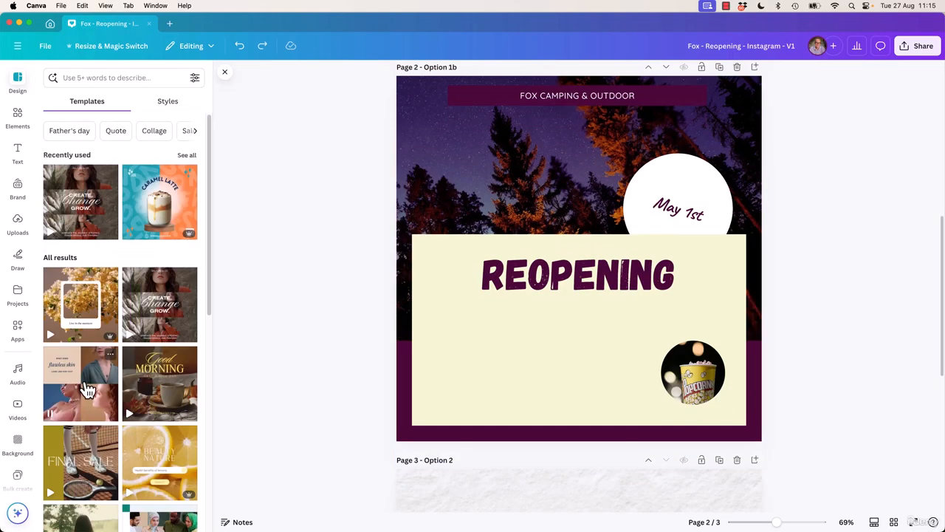
Add the Neutral Beige Grid Video Beauty Instagram Post template as a new page and return to the template list
click(86, 389)
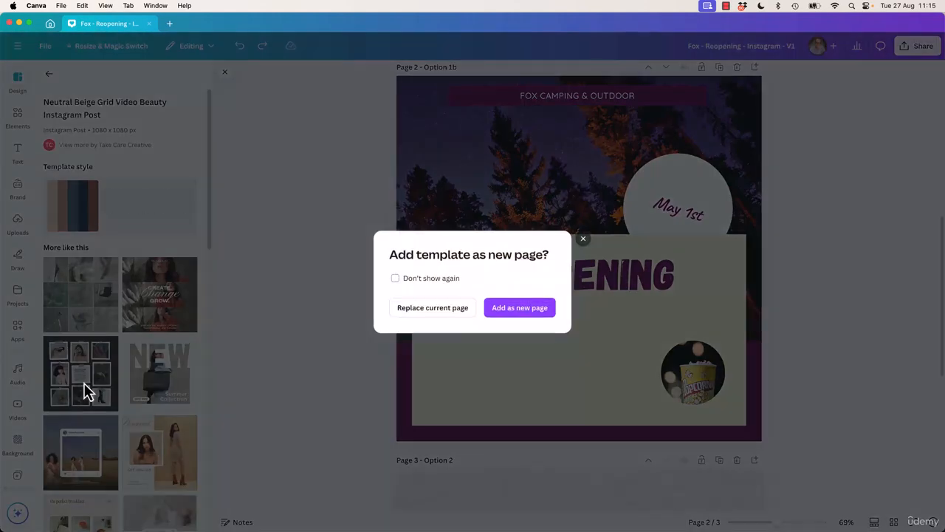
click(527, 311)
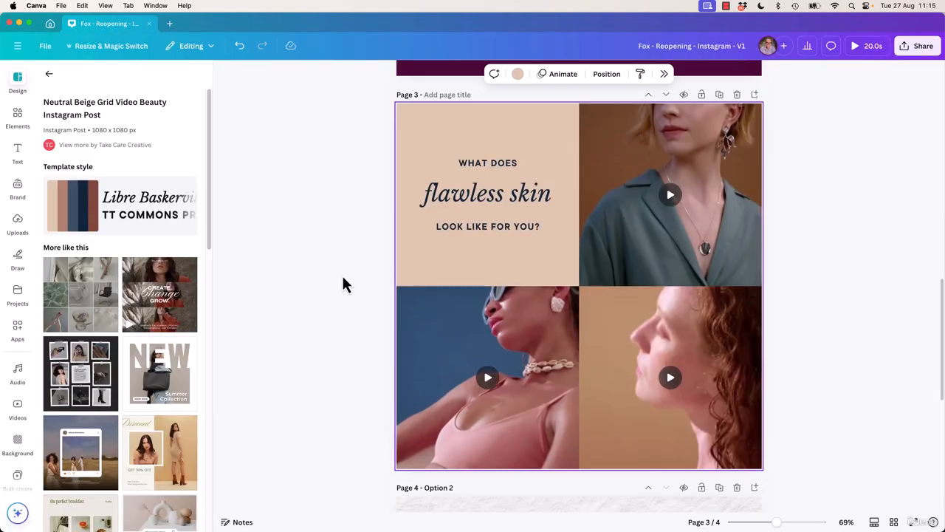
click(50, 77)
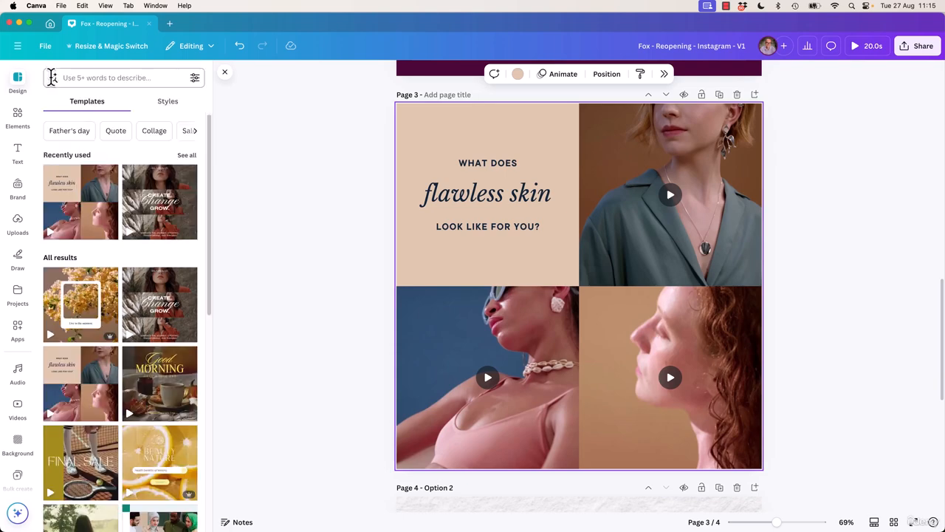
Switch from the templates to the design styles and browse down to the image palettes with the Option 1b page in view
click(591, 230)
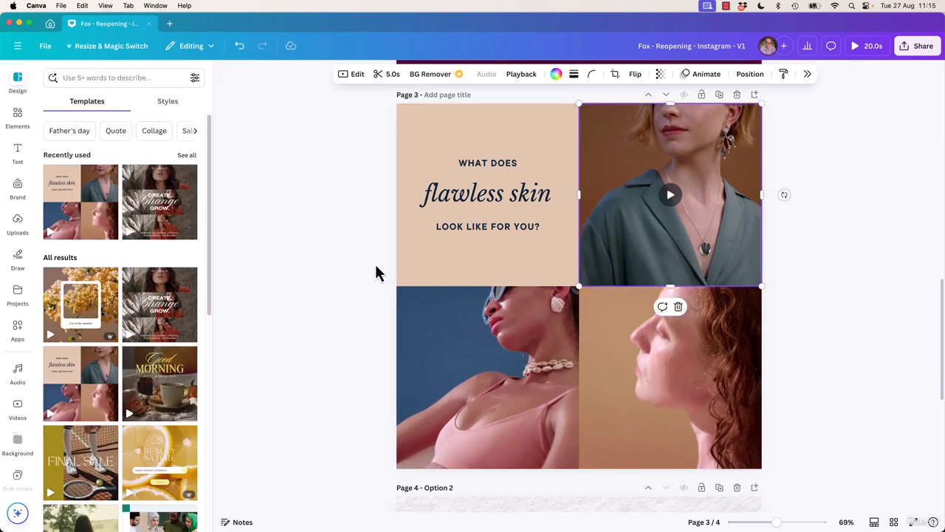
click(244, 196)
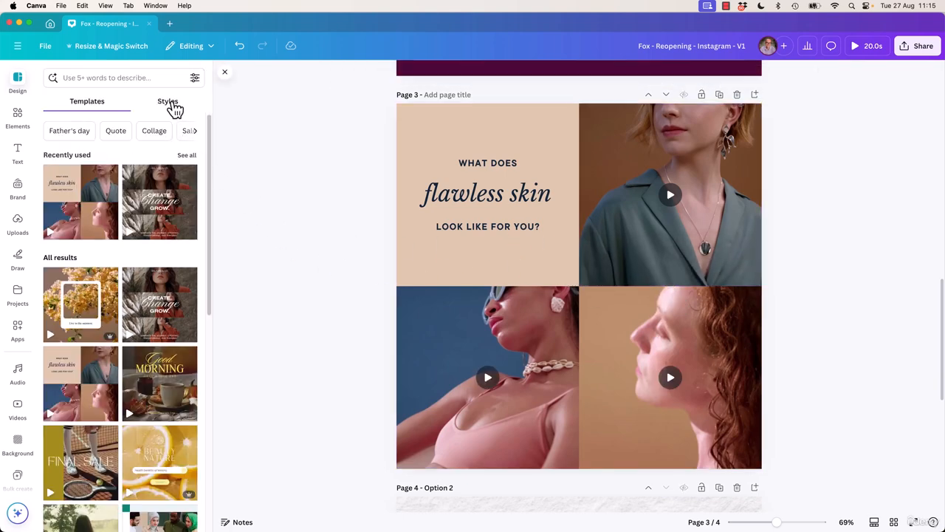
click(169, 104)
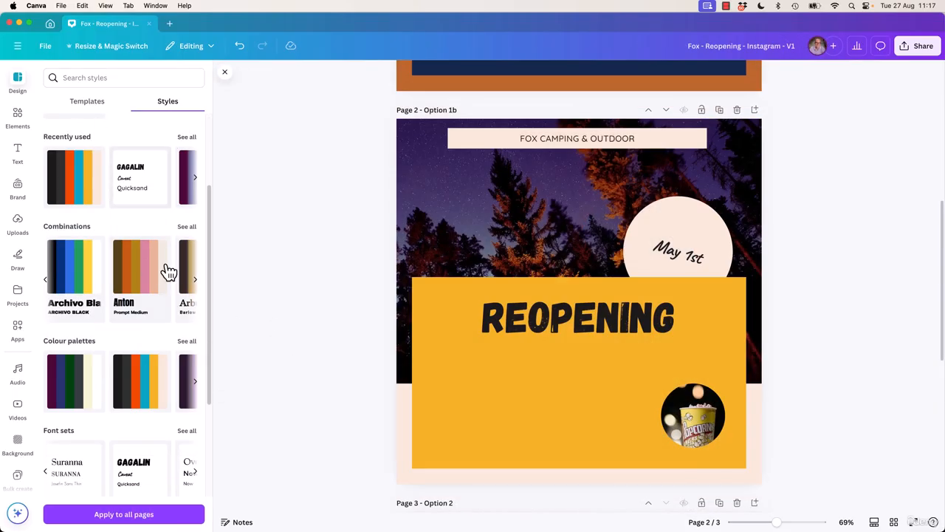
scroll(168, 272, down, 5)
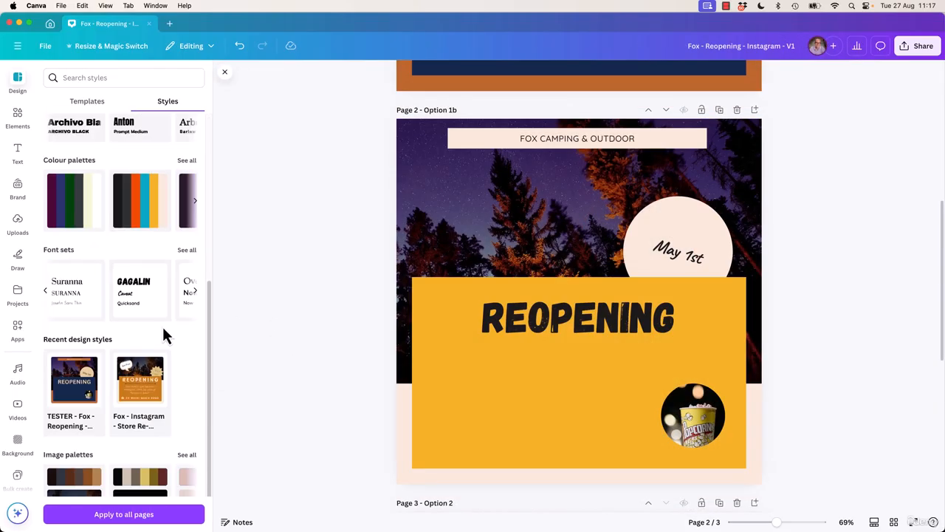
scroll(302, 309, down, 1)
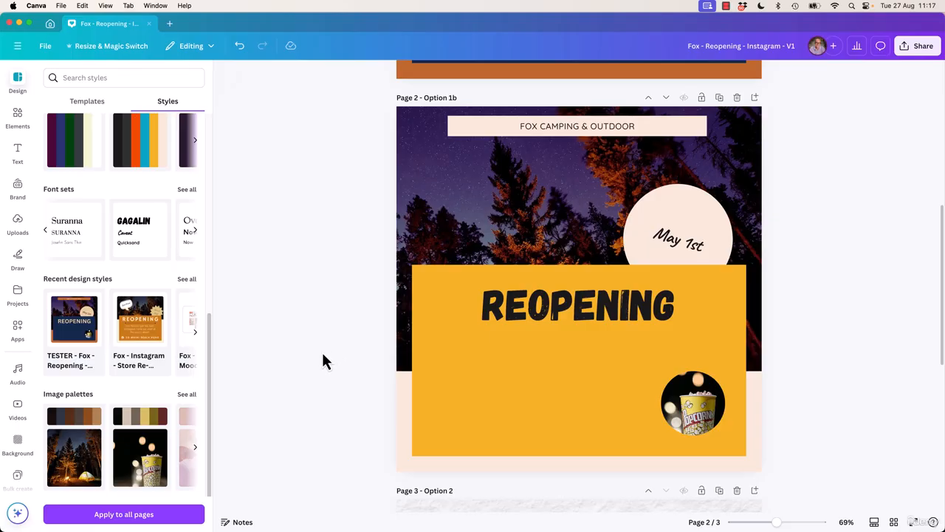
click(421, 228)
click(264, 341)
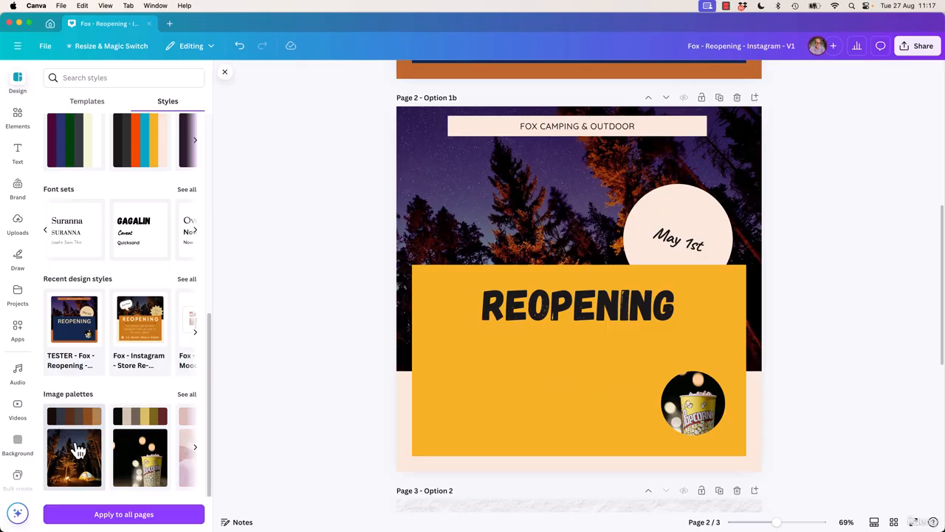
Try the campfire tent photo's image palette on Option 1b, shuffling it to a slate panel with a tan banner and border
click(79, 454)
click(79, 418)
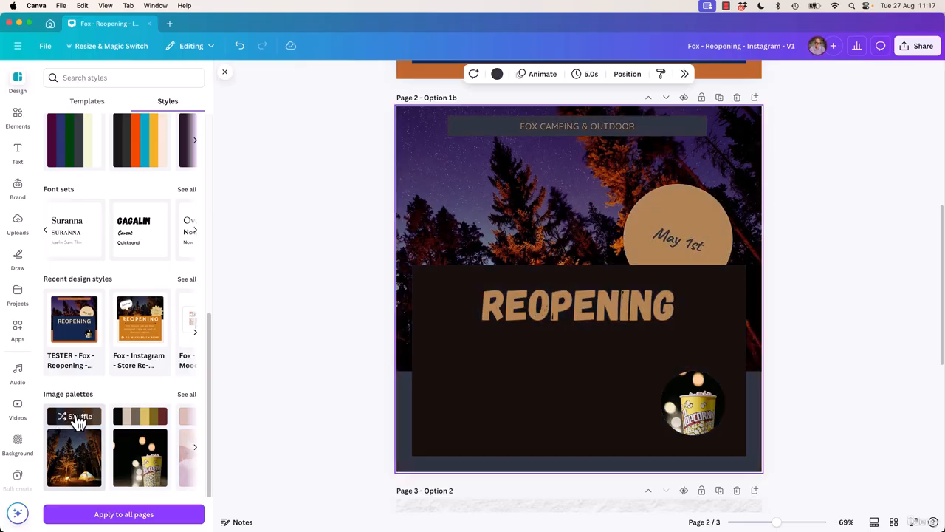
click(78, 418)
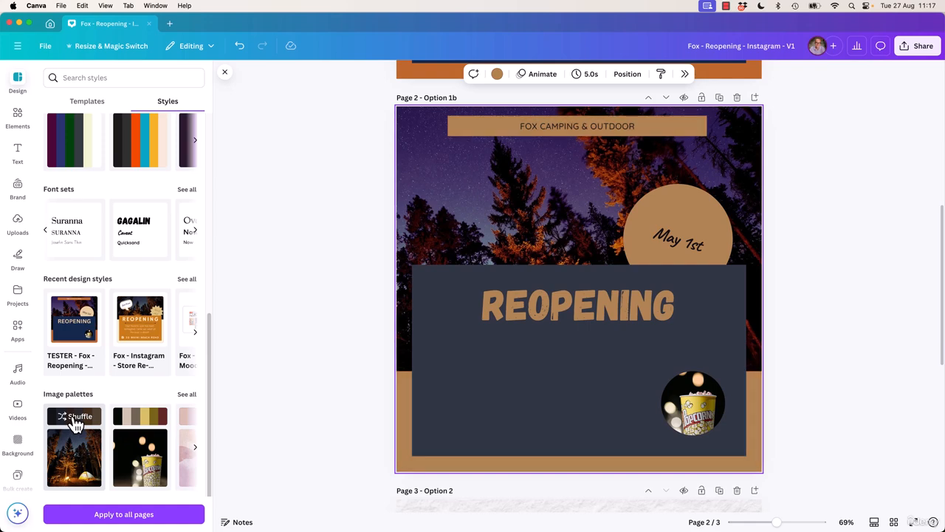
click(77, 418)
click(76, 418)
click(76, 418)
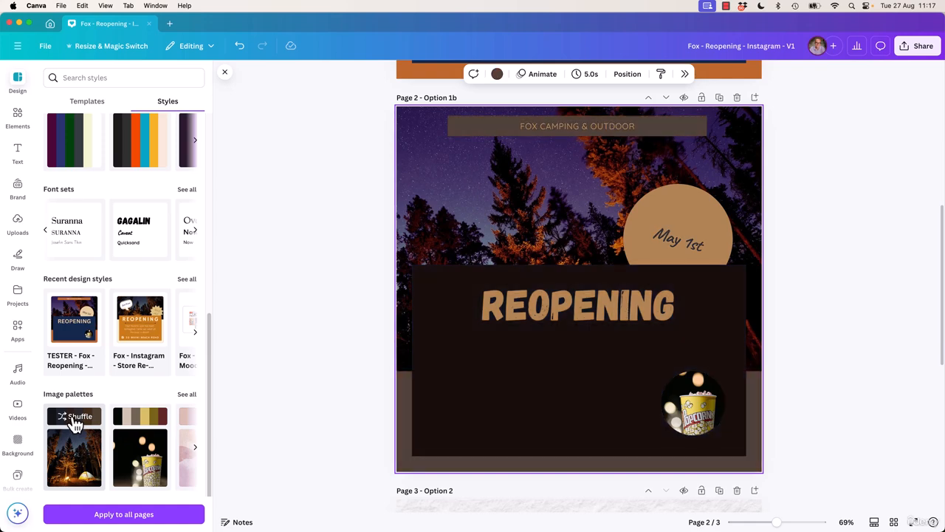
click(76, 418)
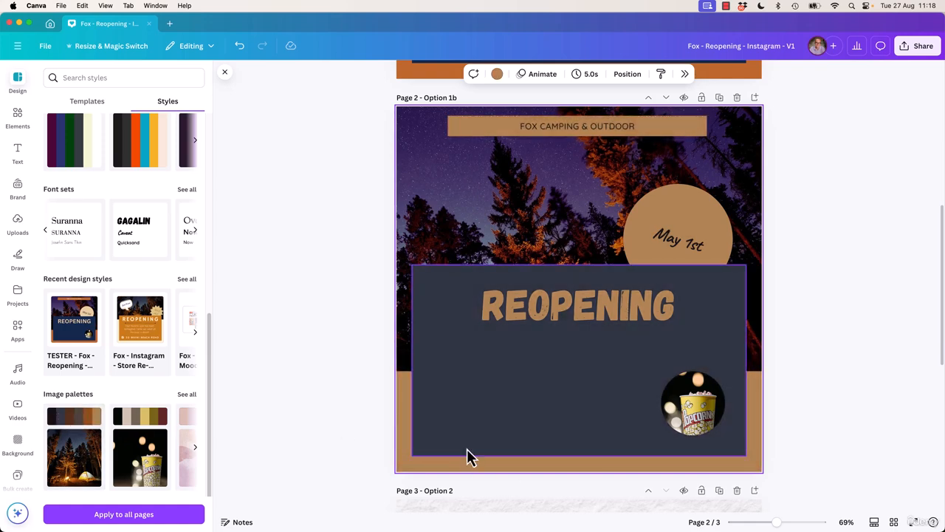
Apply the night forest photo's colours to the Option 1b page three times, reaching a near-black panel with a rust-brown banner and border
click(550, 220)
right_click(526, 222)
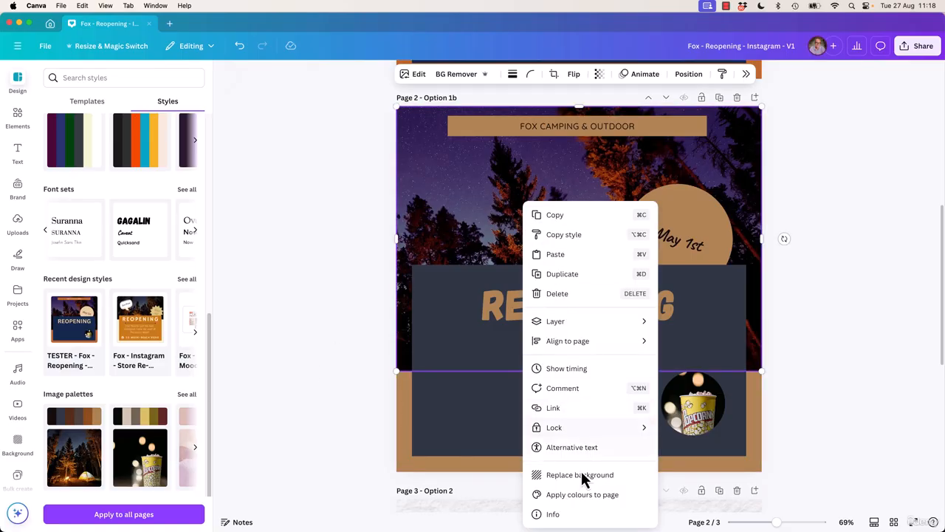
click(591, 495)
right_click(534, 222)
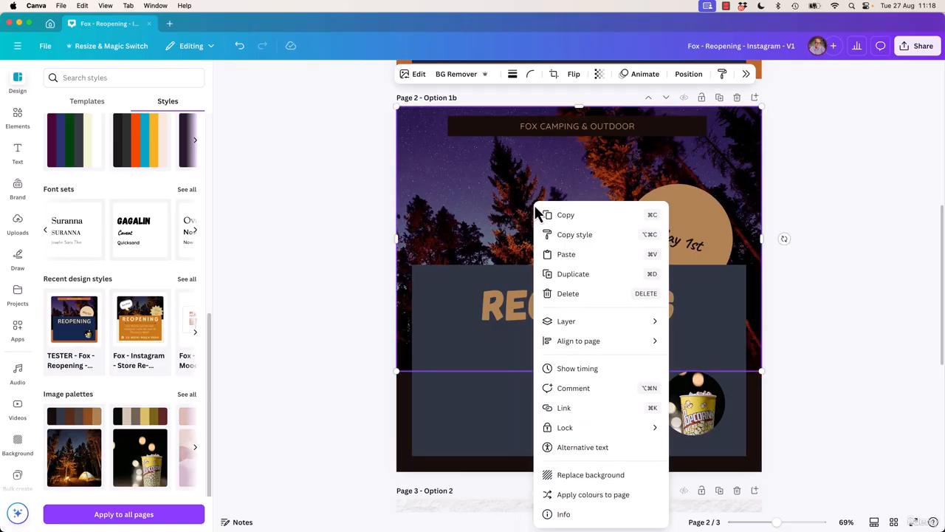
click(603, 496)
right_click(574, 231)
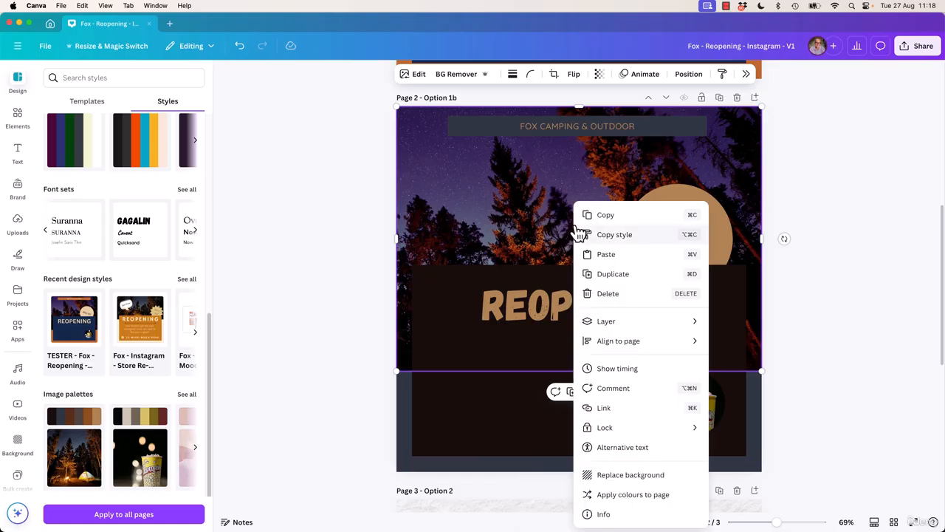
click(614, 493)
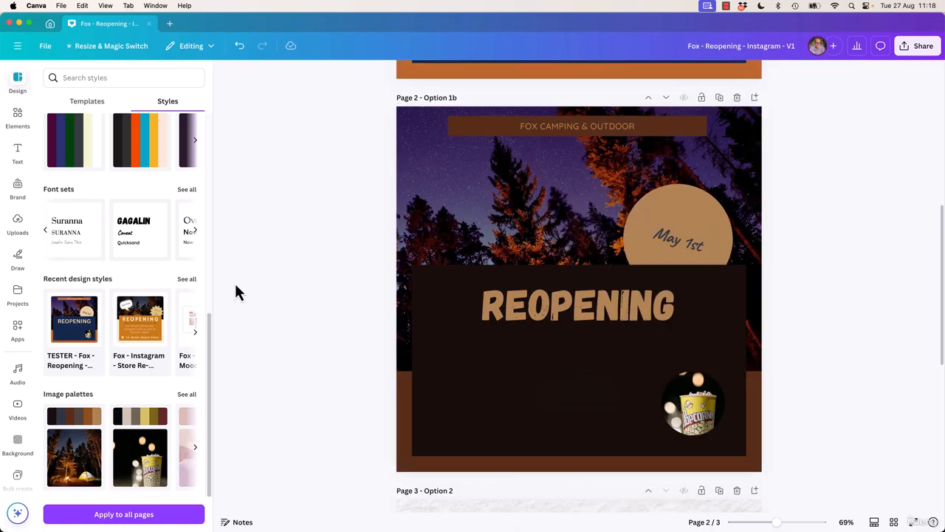
Reapply the campfire tent image palette to Option 1b and shuffle it to a slate panel with a near-black banner and border
click(77, 418)
click(78, 419)
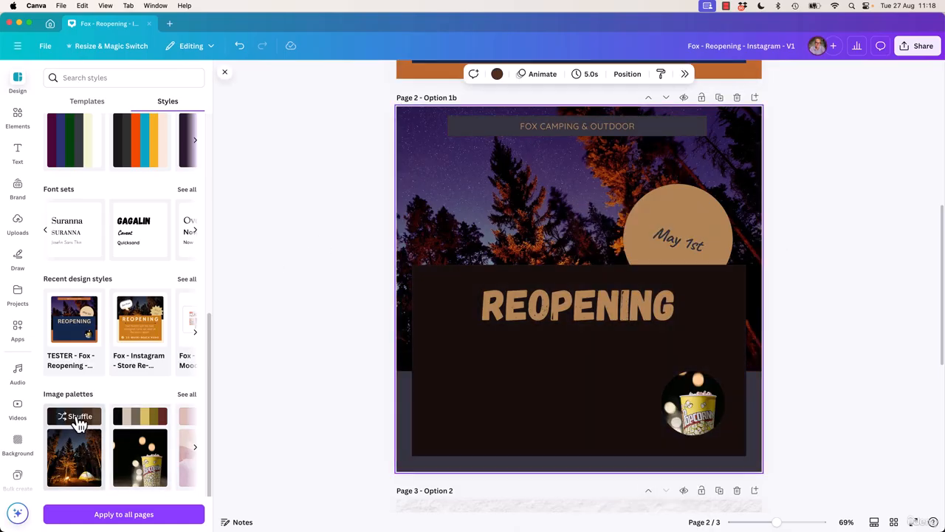
click(77, 418)
click(78, 418)
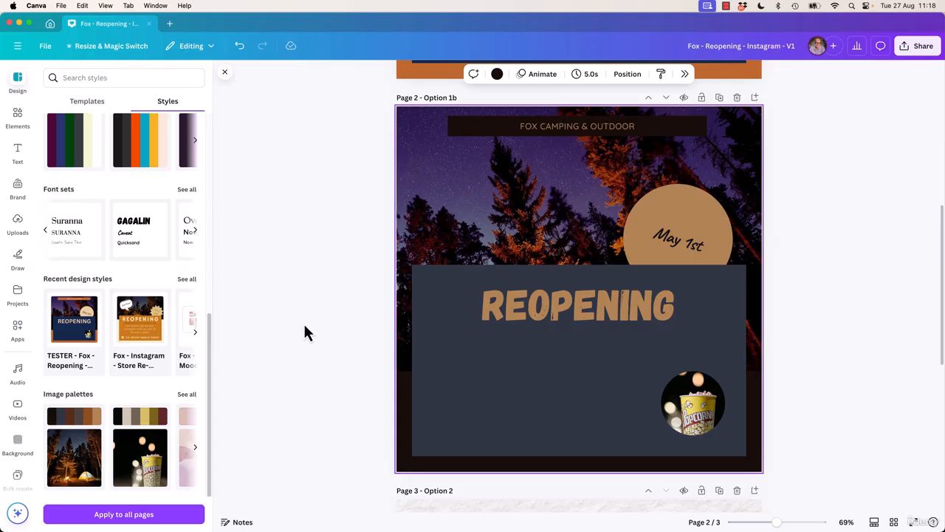